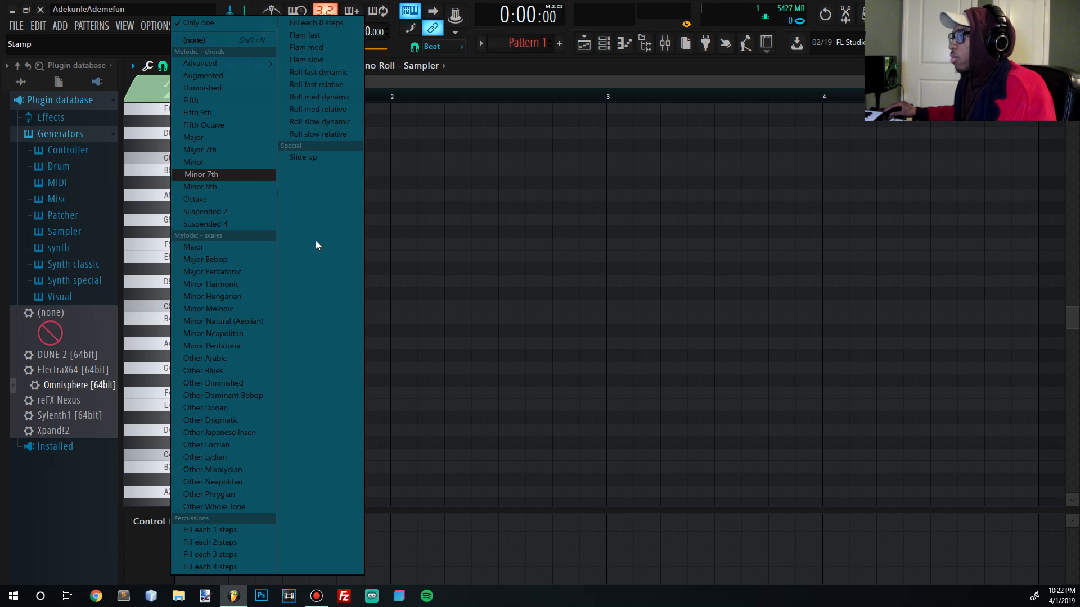
- Stamp a seven-note major scale and move it to the start of bar 1
click(272, 246)
click(276, 246)
drag(276, 248, 168, 248)
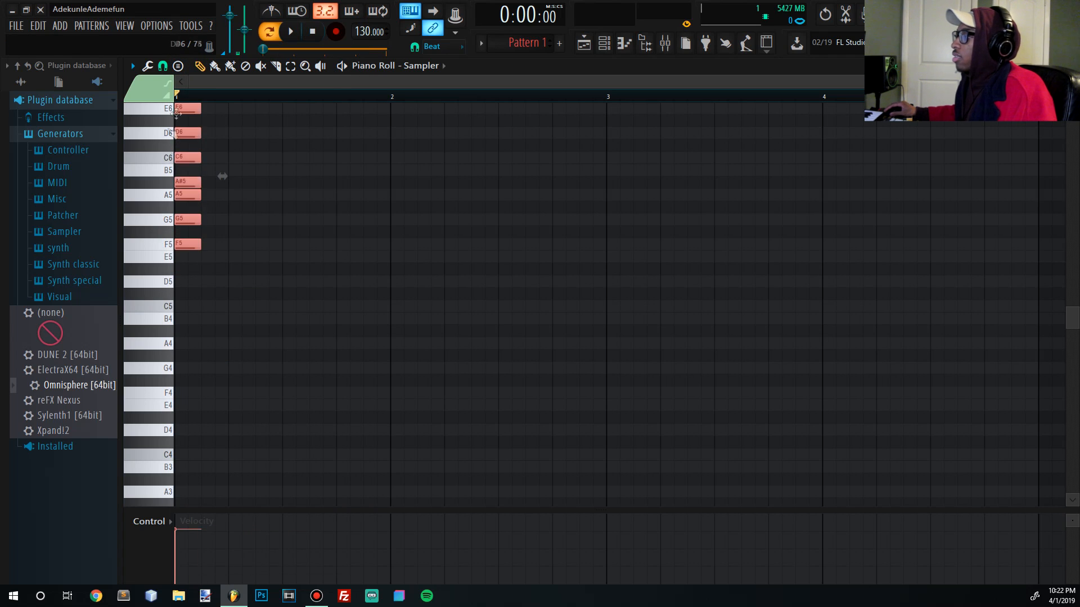
click(179, 66)
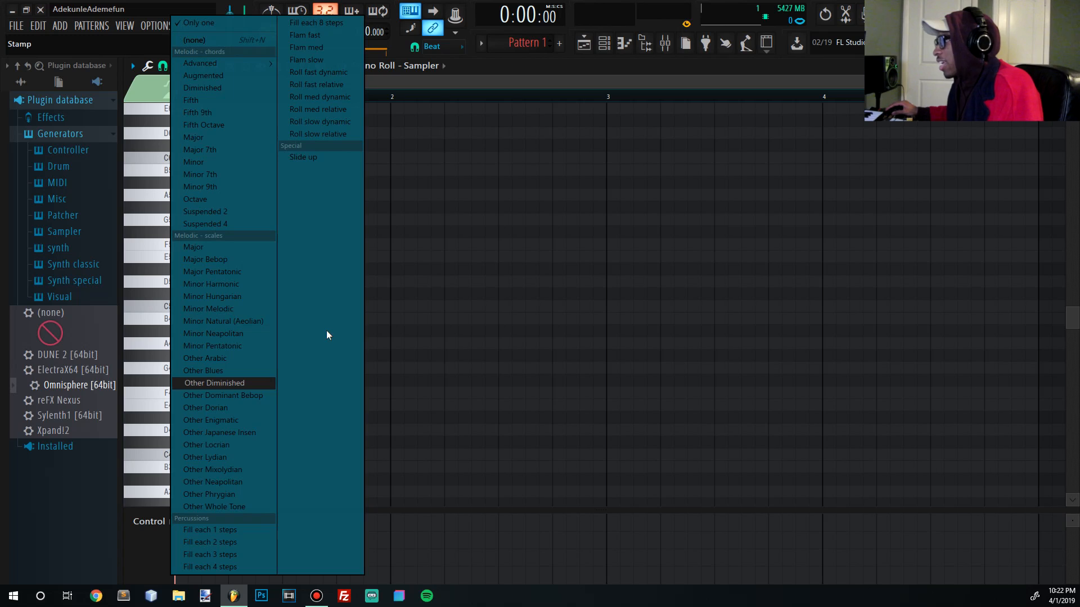
click(456, 232)
- Delete the stray bar-2 note and shift the scale to run from F#5 to F6
right_click(459, 231)
drag(453, 355, 178, 99)
key(Down)
key(Down)
key(Down)
drag(179, 217, 88, 238)
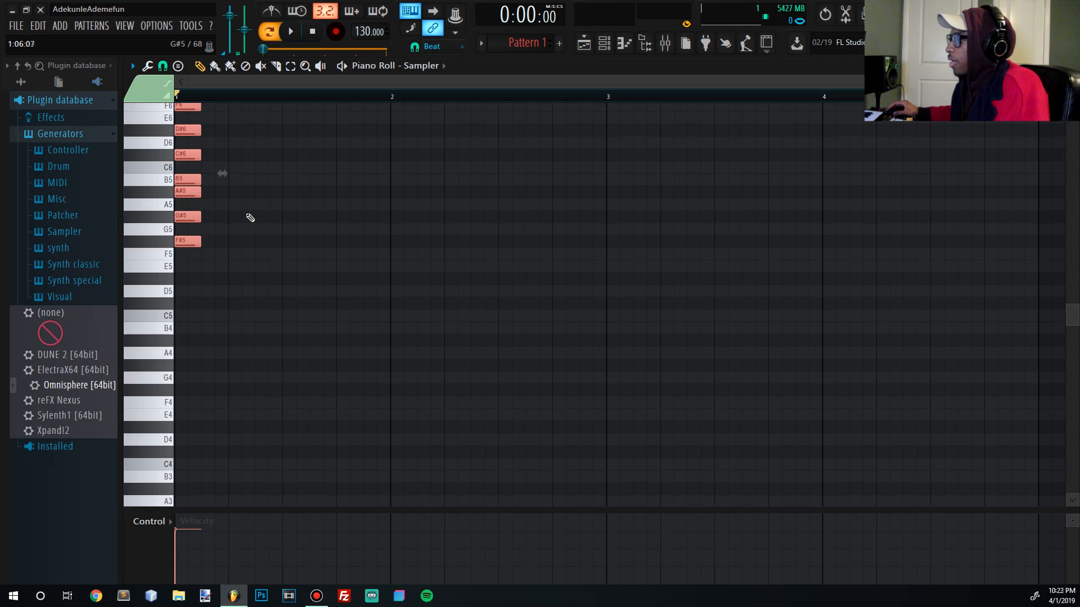
- Stack copies of the F# major scale at other octaves, starting with F#4–F5 at bar 1
scroll(222, 313, up, 3)
scroll(223, 312, down, 3)
drag(193, 317, 177, 452)
mouse_move(180, 452)
mouse_down()
mouse_move(440, 352)
mouse_move(162, 93)
mouse_move(139, 254)
mouse_move(179, 234)
mouse_up()
scroll(191, 225, down, 1)
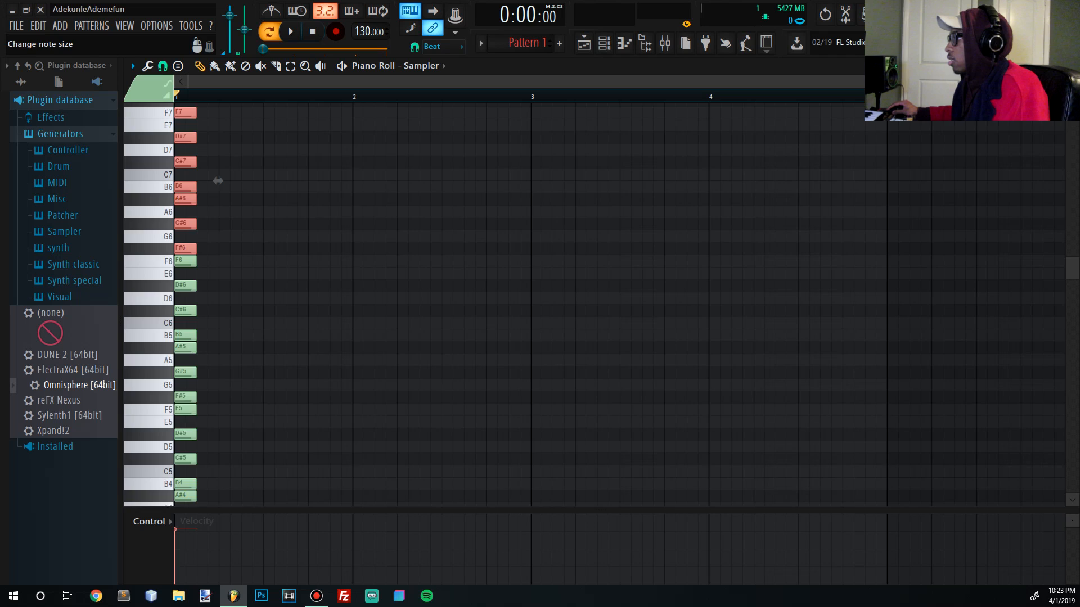
scroll(218, 180, down, 3)
drag(194, 146, 140, 556)
drag(182, 275, 169, 387)
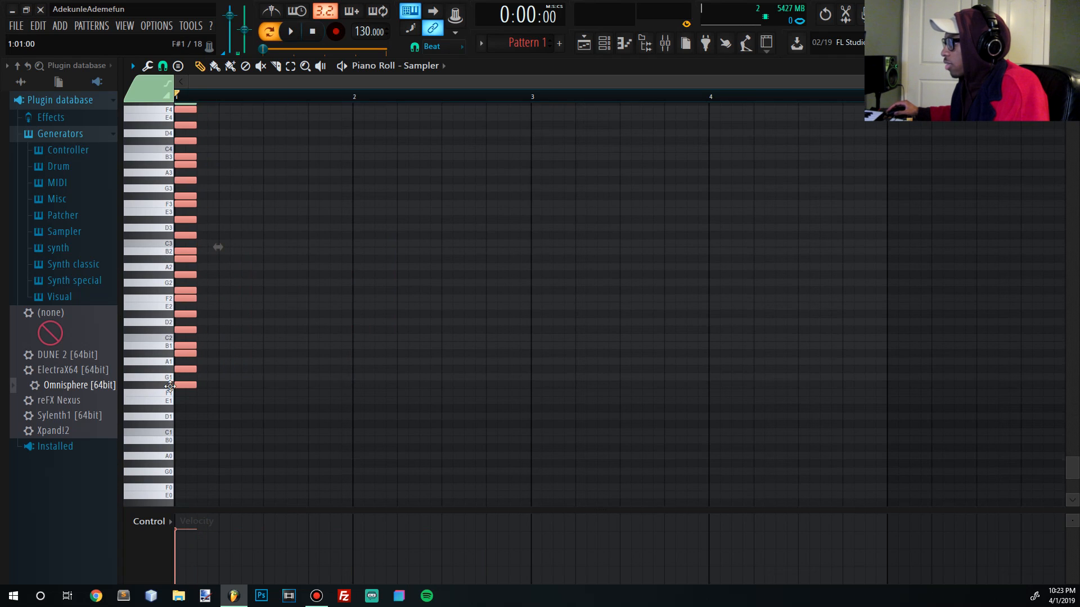
scroll(248, 243, up, 3)
scroll(249, 436, up, 6)
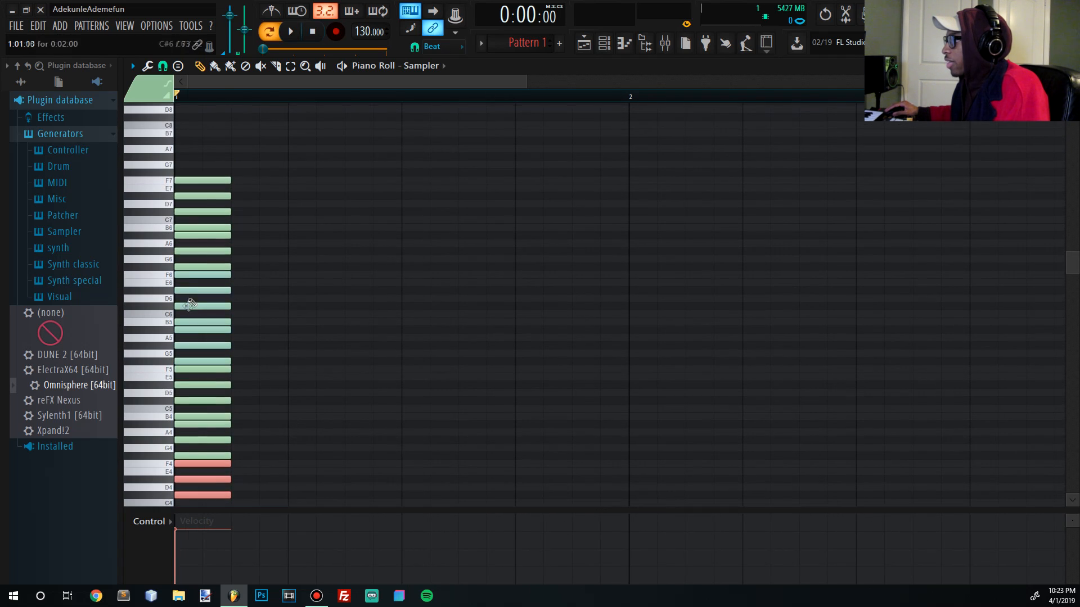
scroll(213, 326, down, 3)
drag(196, 364, 148, 165)
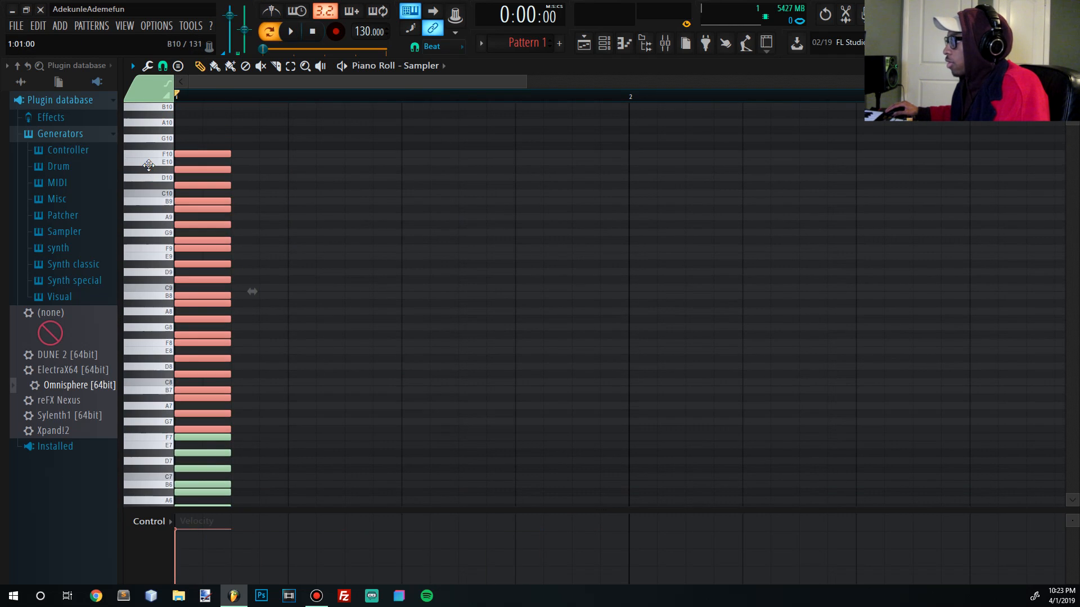
ctrl+click(314, 240)
- Select all notes and stretch every one to run from bar 1 to bar 3
scroll(315, 236, down, 2)
scroll(315, 225, down, 4)
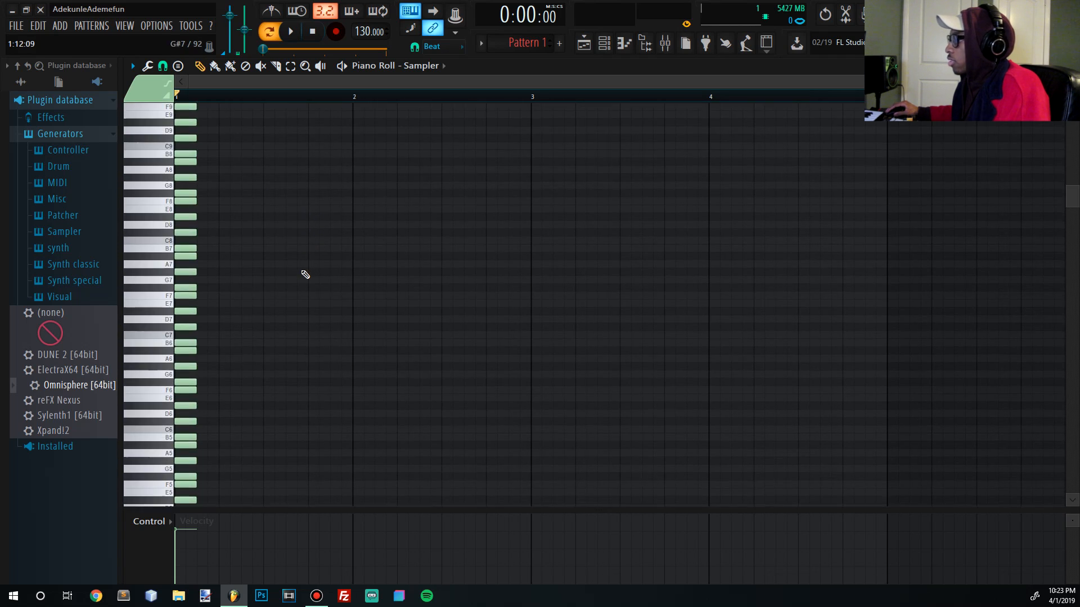
scroll(292, 315, down, 6)
key(ctrl+a)
drag(195, 300, 366, 295)
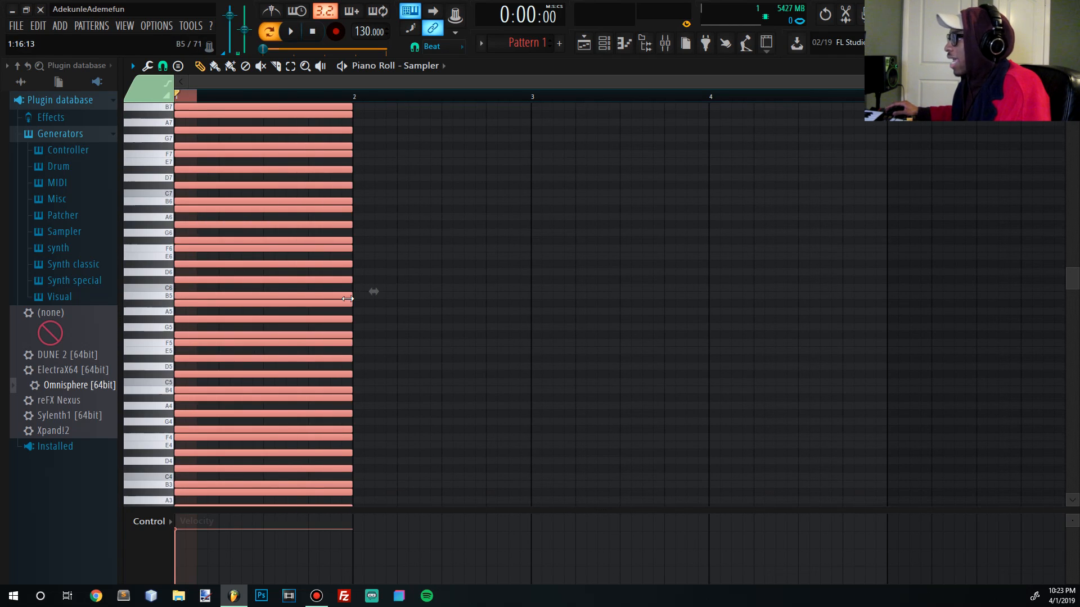
key(ctrl+d)
key(ctrl+a)
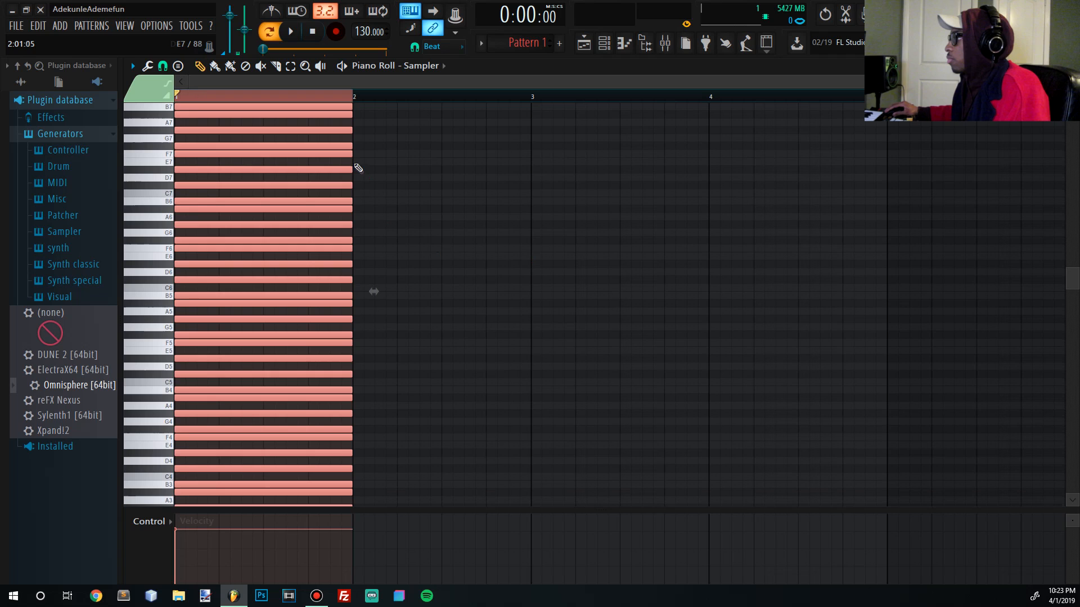
drag(353, 151, 523, 184)
scroll(531, 186, down, 2)
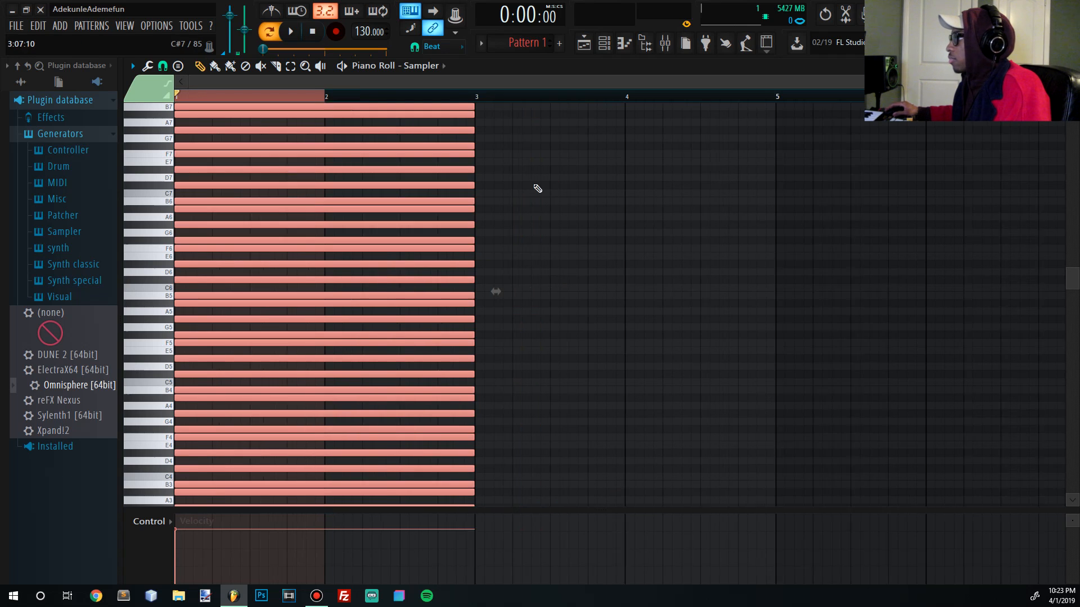
key(ctrl+d)
scroll(562, 220, down, 8)
scroll(541, 234, up, 10)
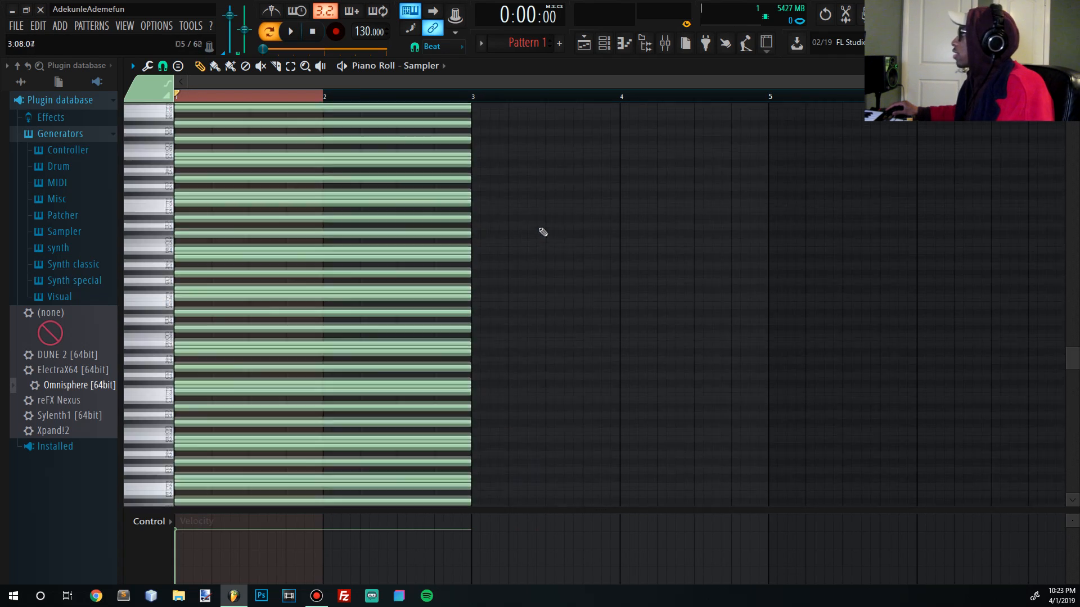
scroll(393, 253, down, 5)
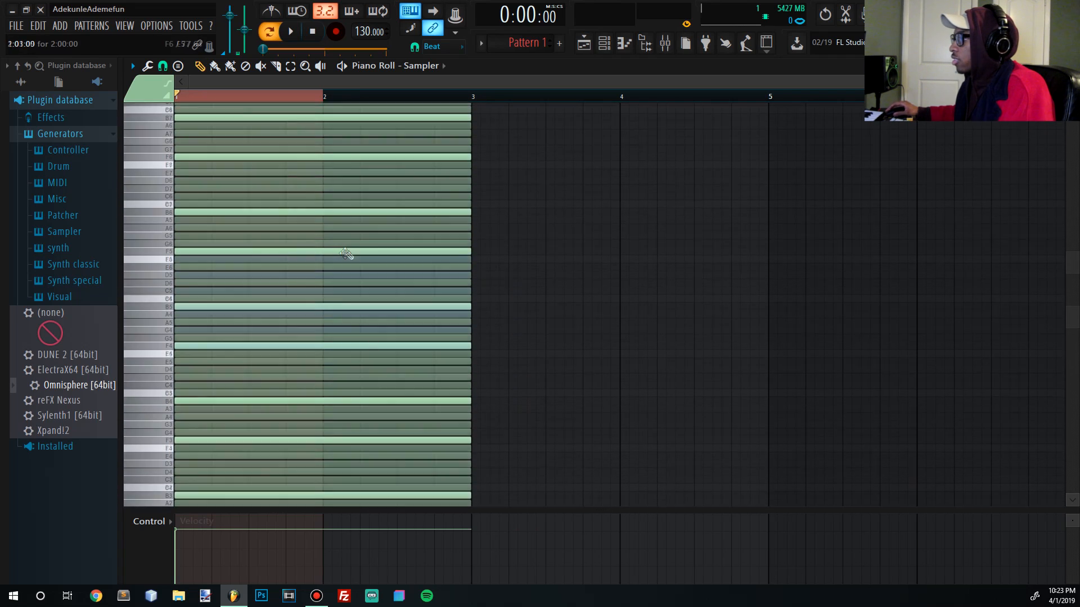
scroll(318, 242, up, 10)
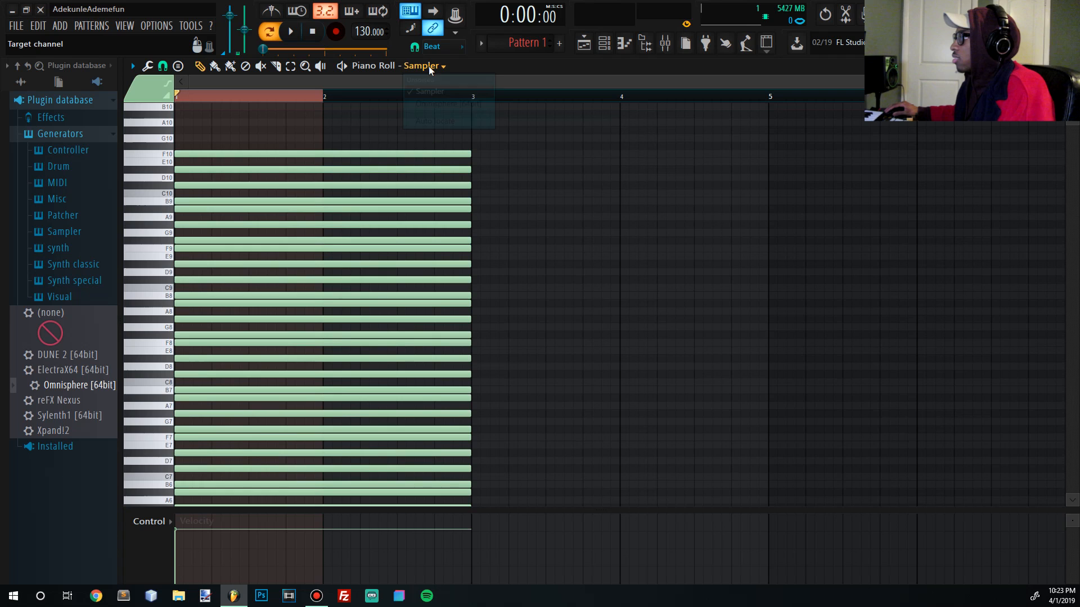
- Switch the piano roll to Omnisphere [64bit] and clear the bar 1 time selection
click(429, 65)
click(447, 103)
scroll(268, 203, down, 3)
scroll(269, 204, up, 2)
right_click(331, 99)
drag(144, 159, 151, 391)
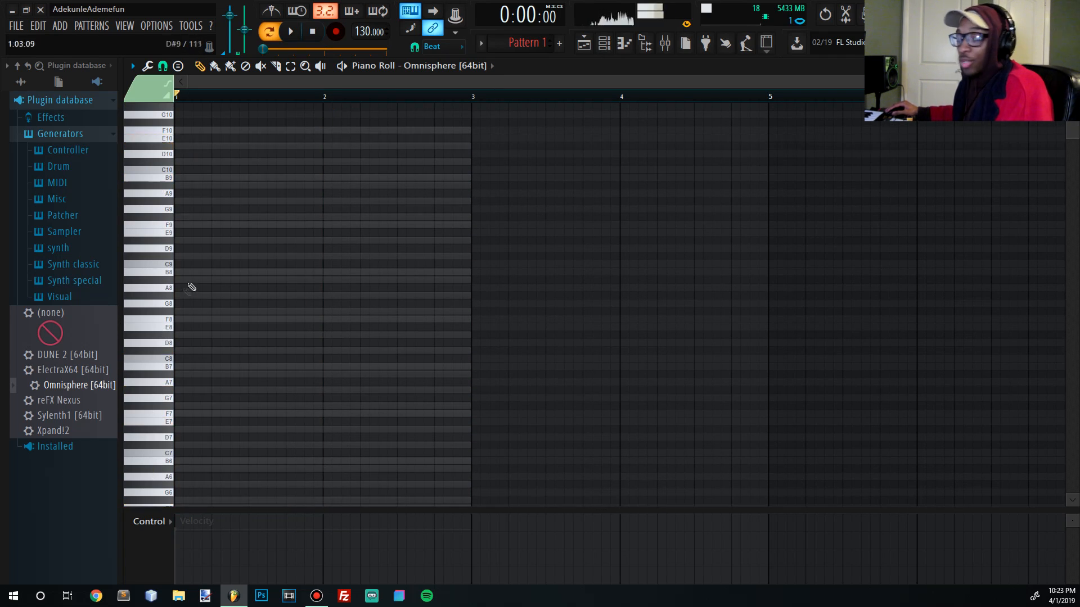
scroll(192, 287, down, 3)
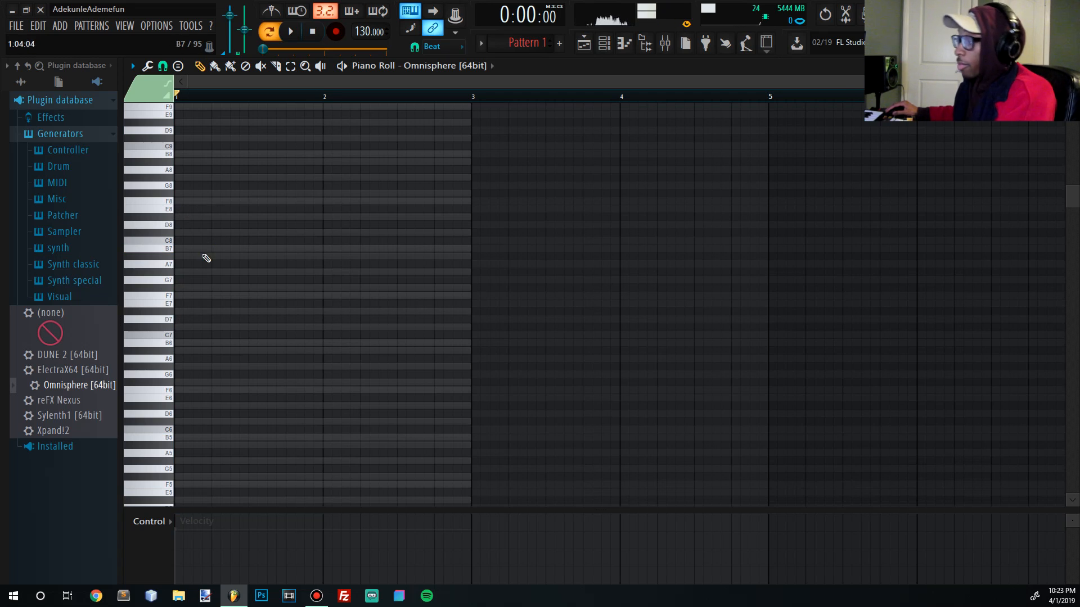
- Preview pitches on the keyboard, then draw and delete trial notes, leaving the grid empty
drag(158, 290, 163, 481)
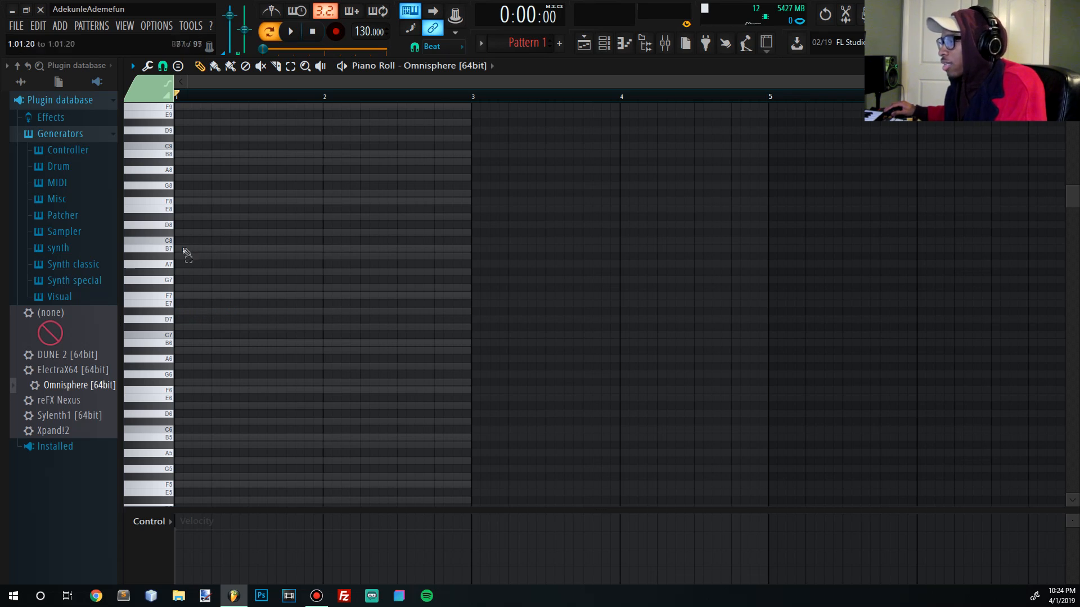
mouse_move(180, 249)
mouse_down()
mouse_move(477, 263)
mouse_move(475, 254)
mouse_move(311, 255)
mouse_move(177, 273)
mouse_move(178, 264)
mouse_up()
right_click(475, 251)
drag(196, 179, 164, 178)
right_click(196, 178)
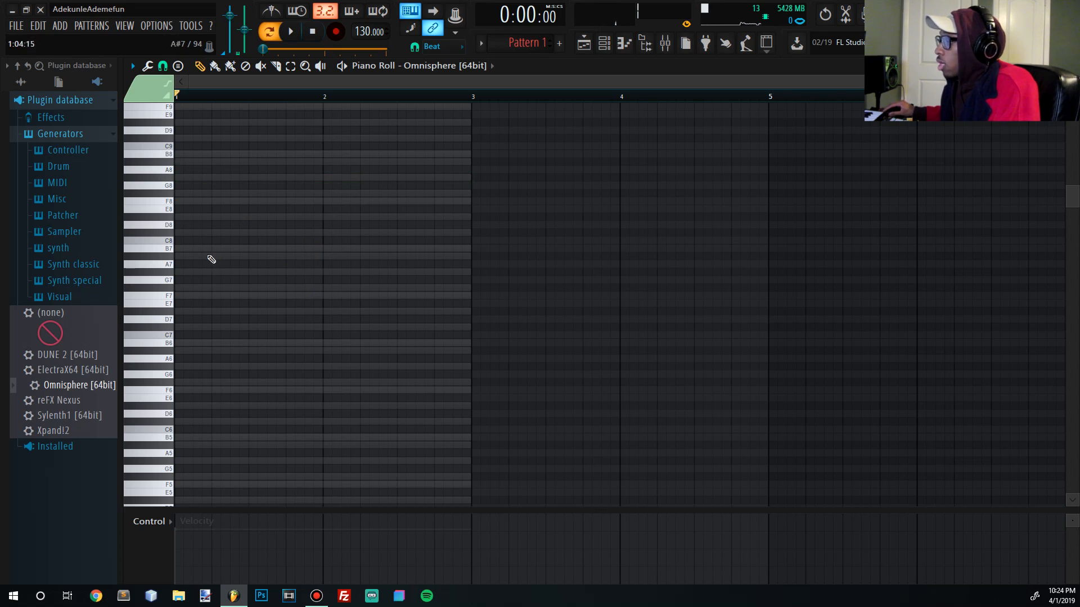
scroll(210, 344, down, 3)
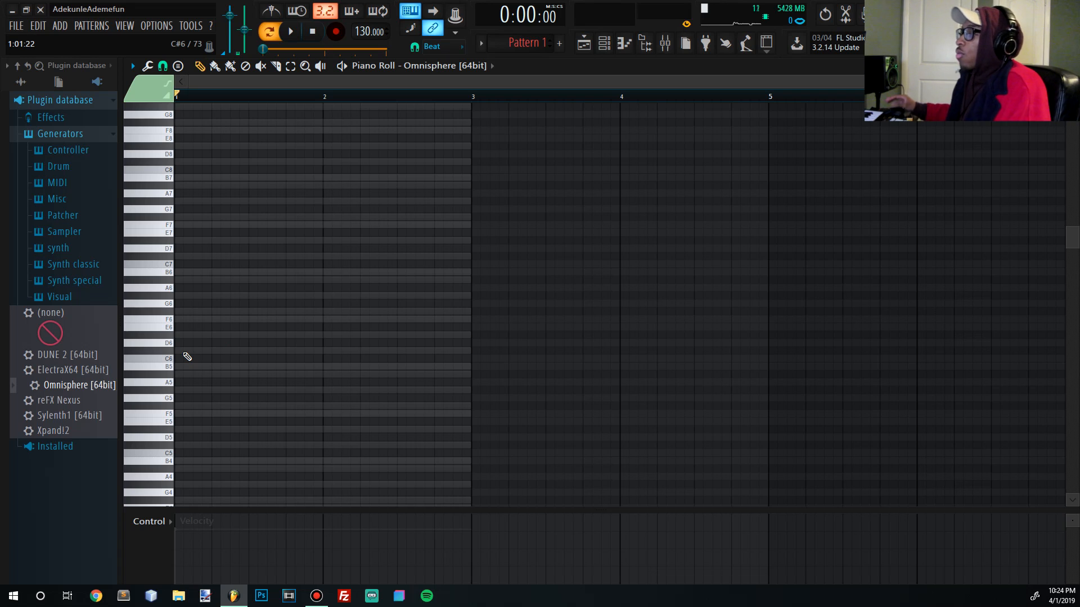
scroll(186, 386, up, 2)
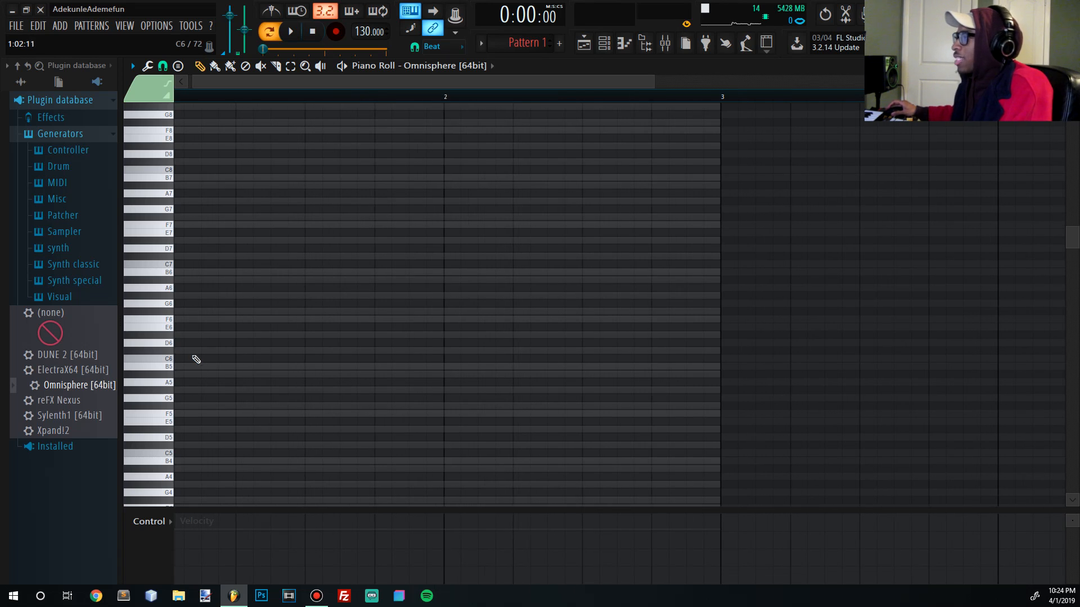
drag(226, 80, 222, 79)
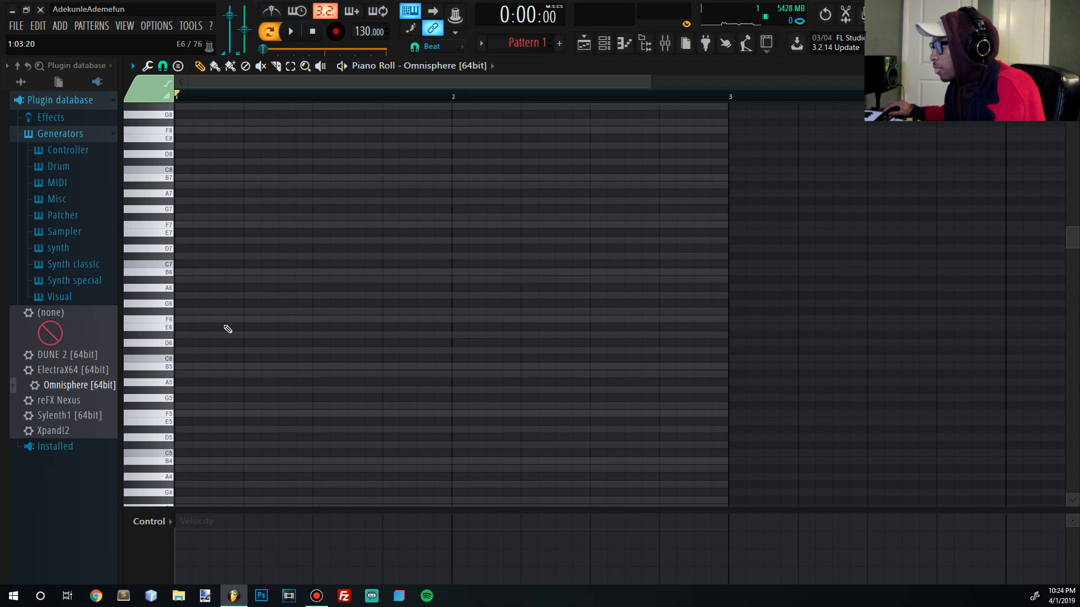
- Draw a one-beat F6 at bar 1, then G#6 and a third note, auditioning the riff
click(199, 321)
drag(729, 320, 242, 320)
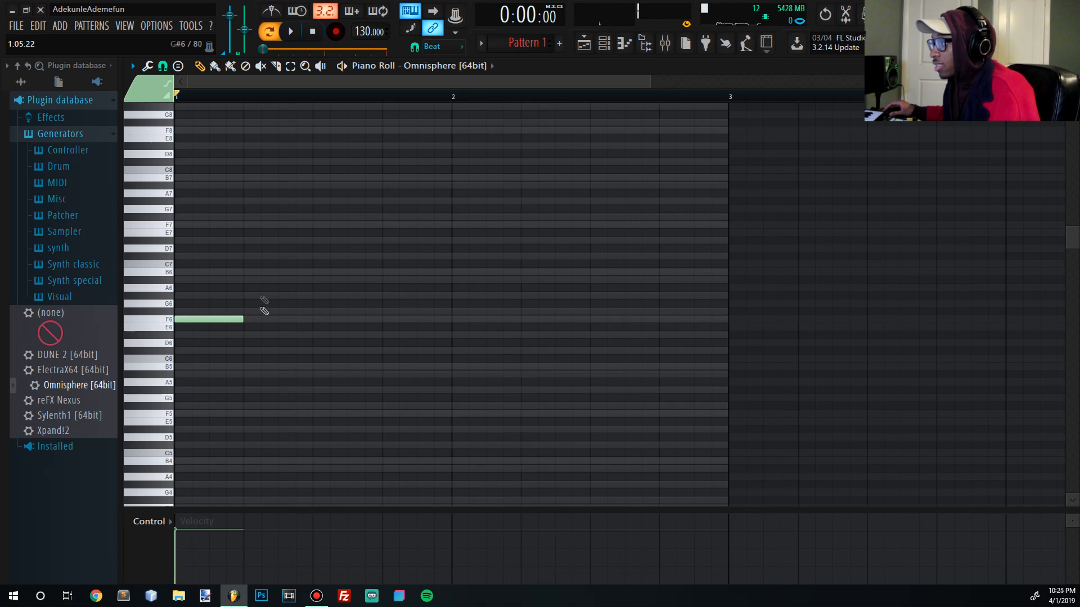
scroll(275, 309, up, 2)
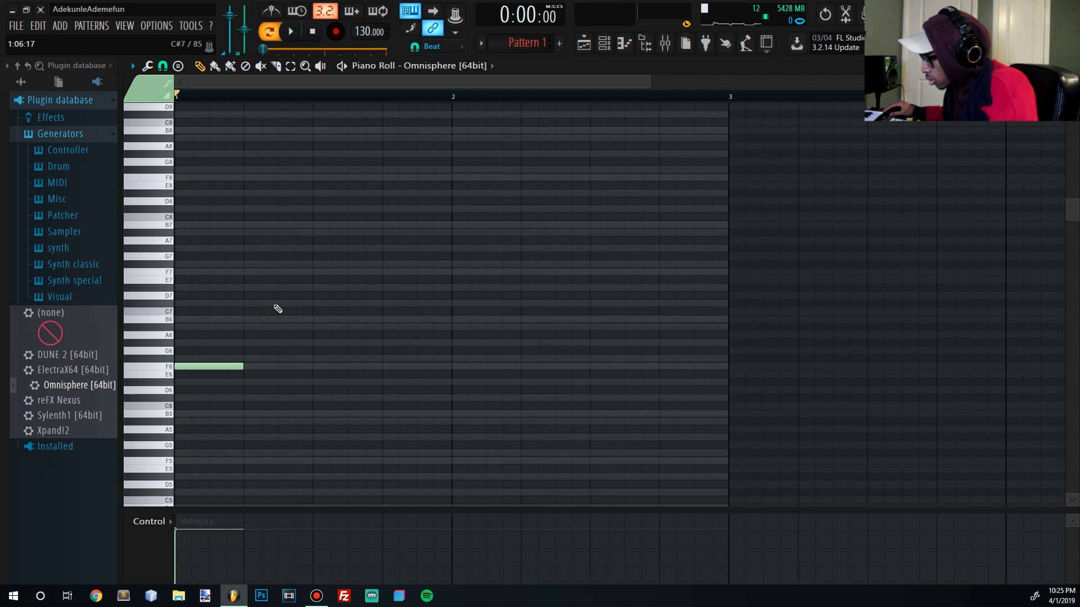
key(space)
click(256, 343)
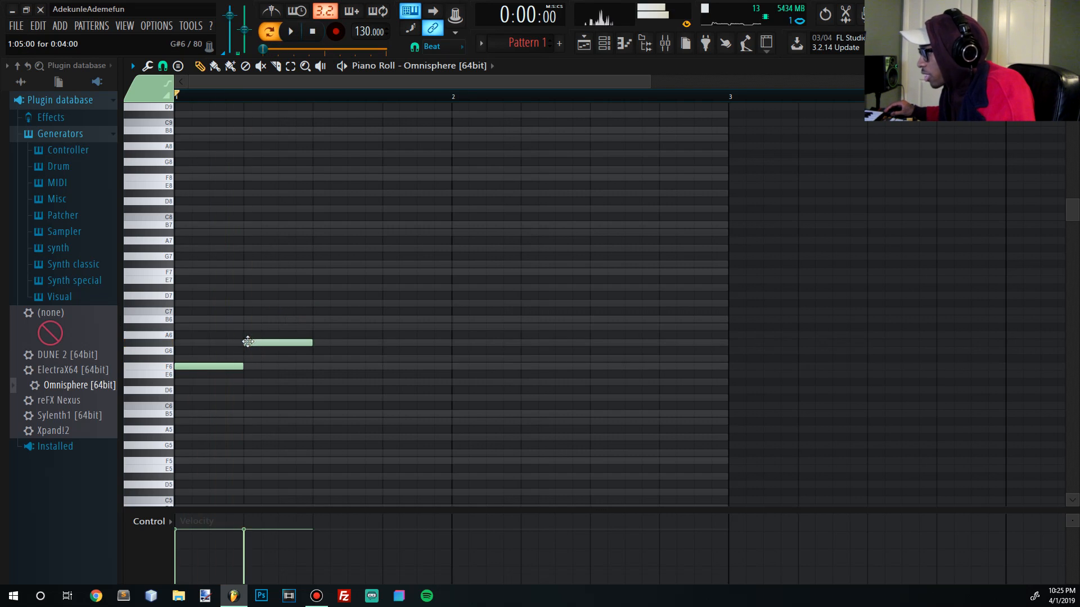
key(space)
key(space)
drag(313, 202, 312, 274)
key(space)
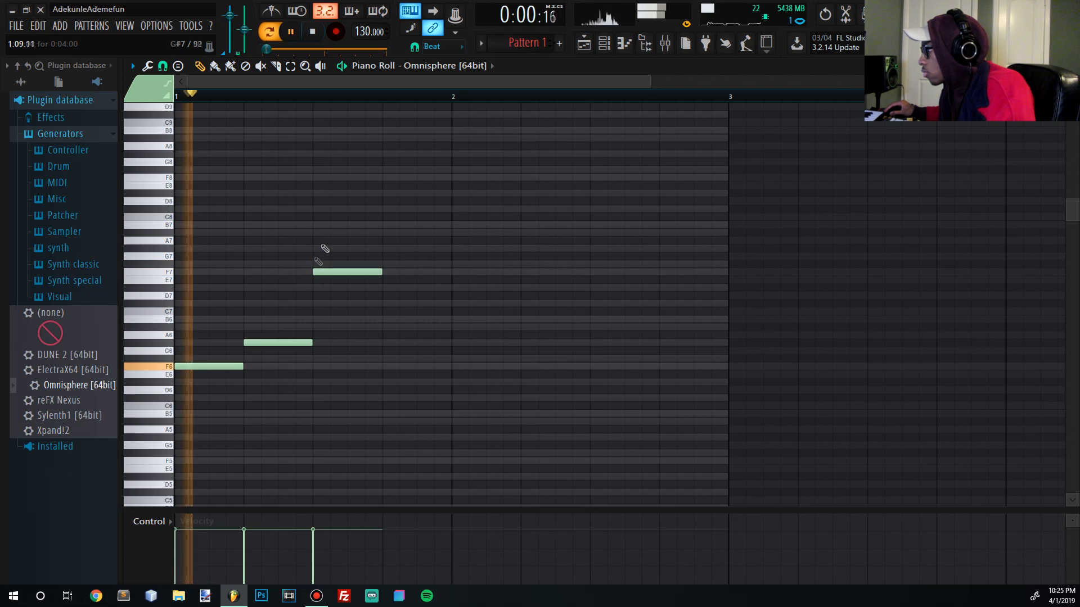
- Test the notes an octave up, then bring them back down and zoom in on the G#6
key(space)
drag(321, 333, 113, 400)
key(ctrl+Up)
key(space)
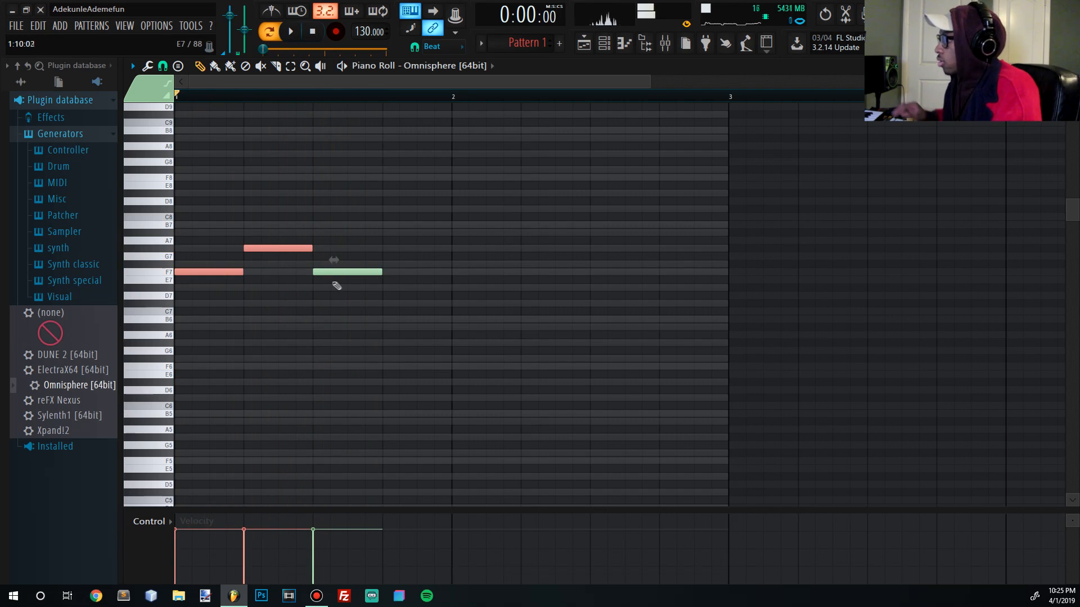
key(ctrl+Up)
key(ctrl+a)
key(ctrl+Down)
key(space)
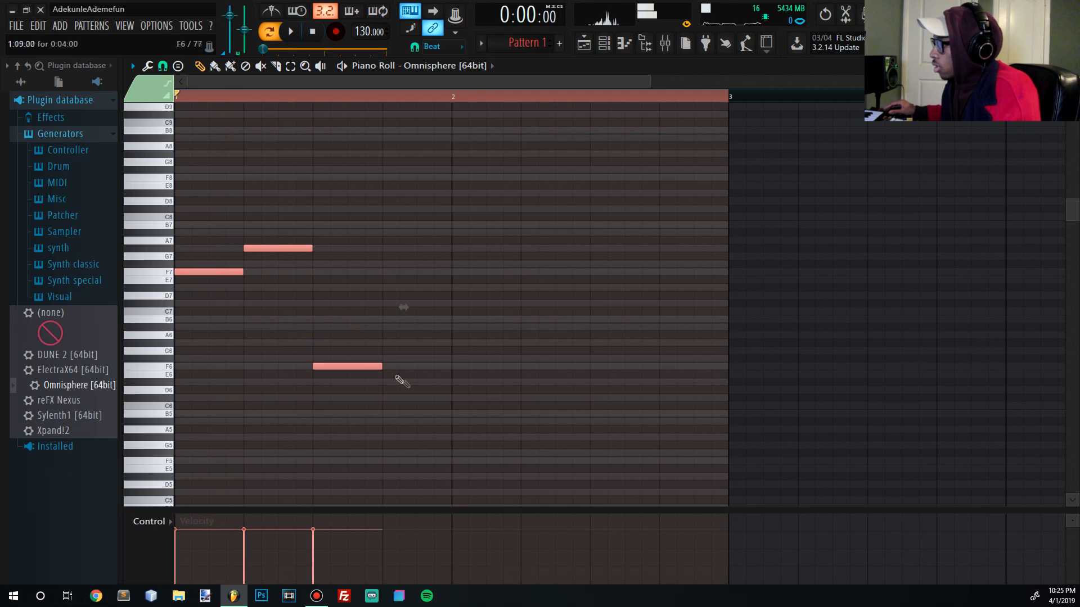
key(ctrl+Down)
drag(296, 330, 373, 323)
scroll(373, 323, down, 3)
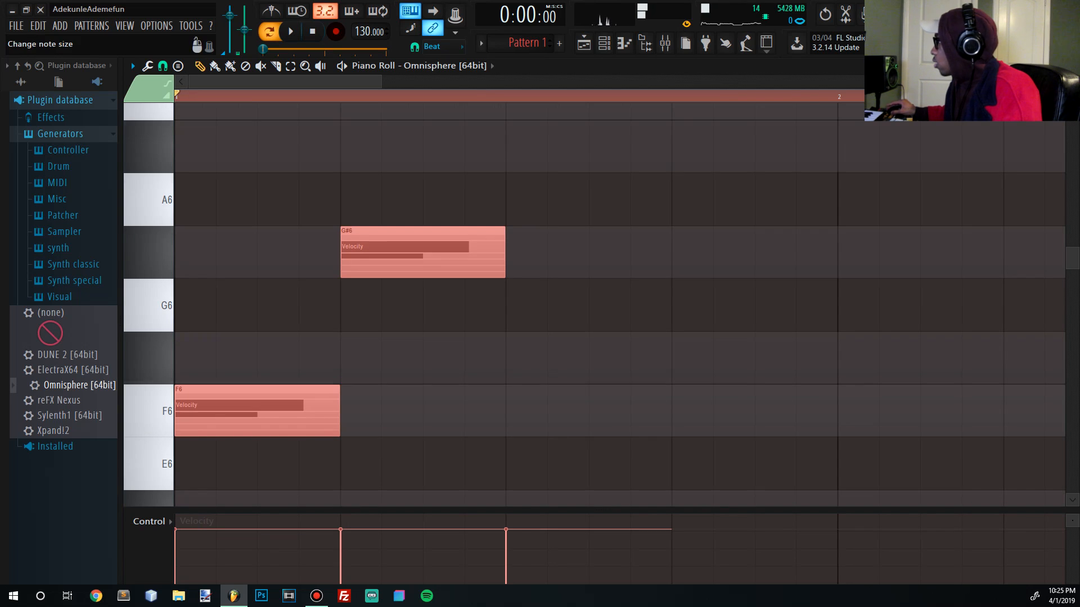
scroll(655, 200, down, 3)
scroll(656, 200, down, 4)
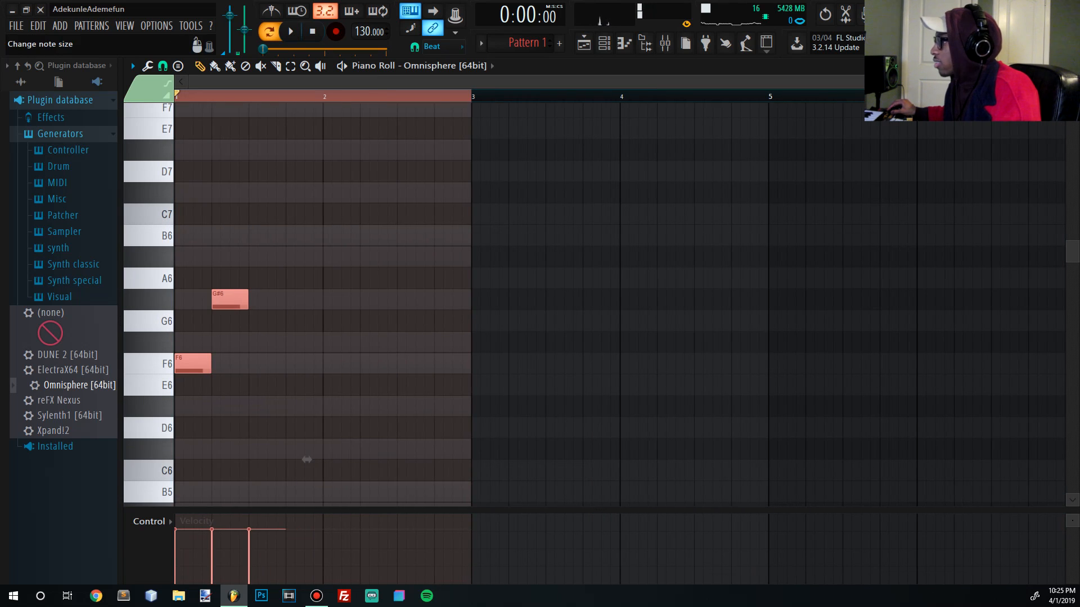
- Rework the opening notes, redrawing the top note a step later and adding two lower notes
scroll(270, 356, down, 3)
click(264, 481)
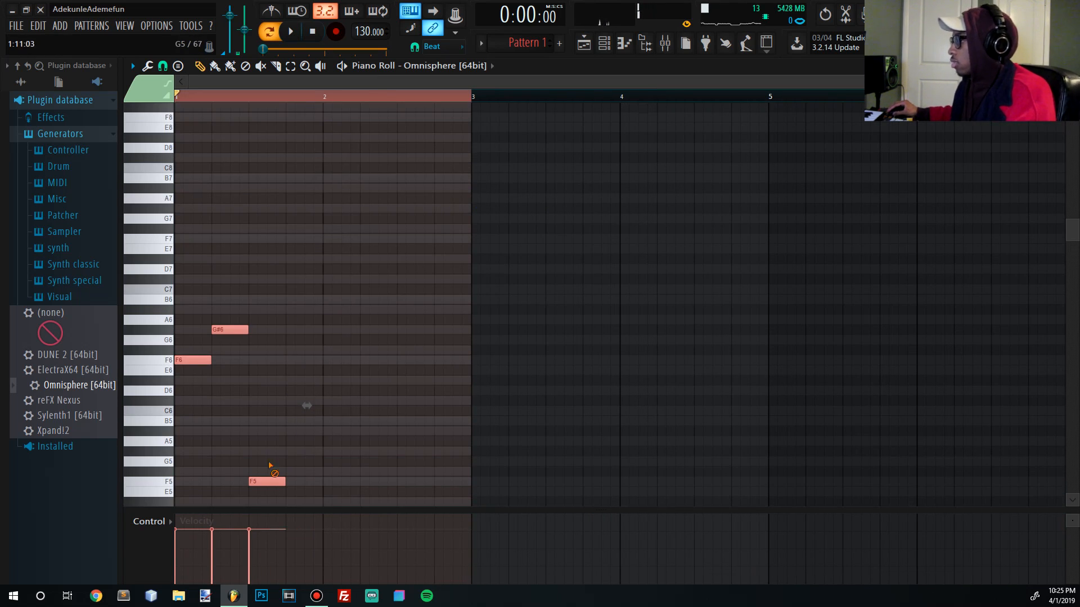
right_click(267, 481)
key(space)
right_click(228, 329)
key(space)
drag(243, 330, 257, 329)
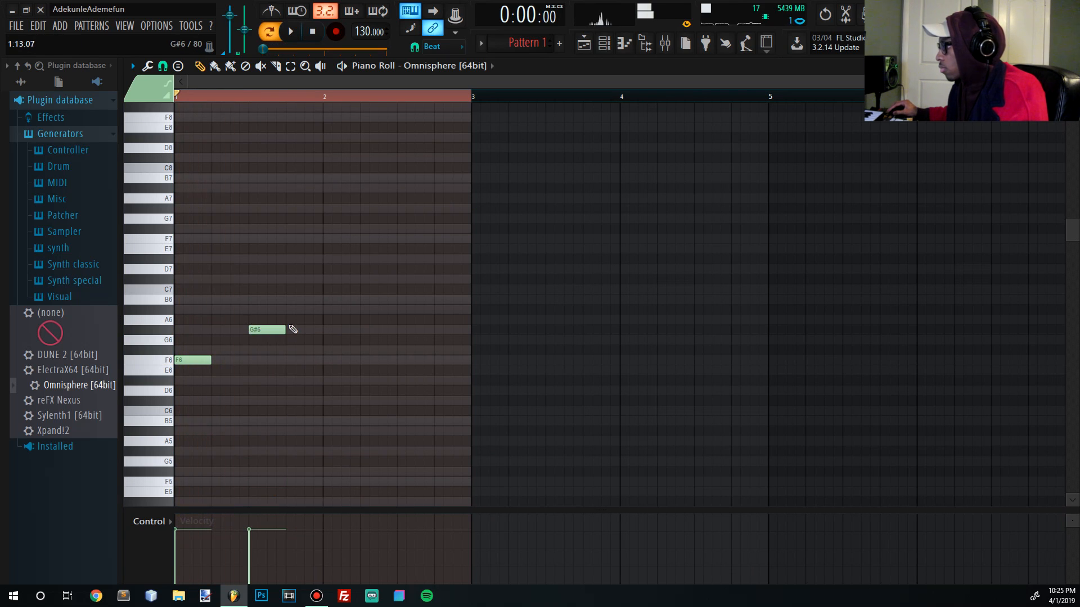
mouse_move(293, 393)
mouse_down()
mouse_move(288, 426)
mouse_move(289, 402)
mouse_up()
key(space)
key(space)
click(325, 422)
mouse_move(325, 423)
mouse_down()
mouse_move(327, 411)
mouse_move(350, 433)
mouse_move(326, 433)
mouse_move(341, 430)
mouse_up()
key(space)
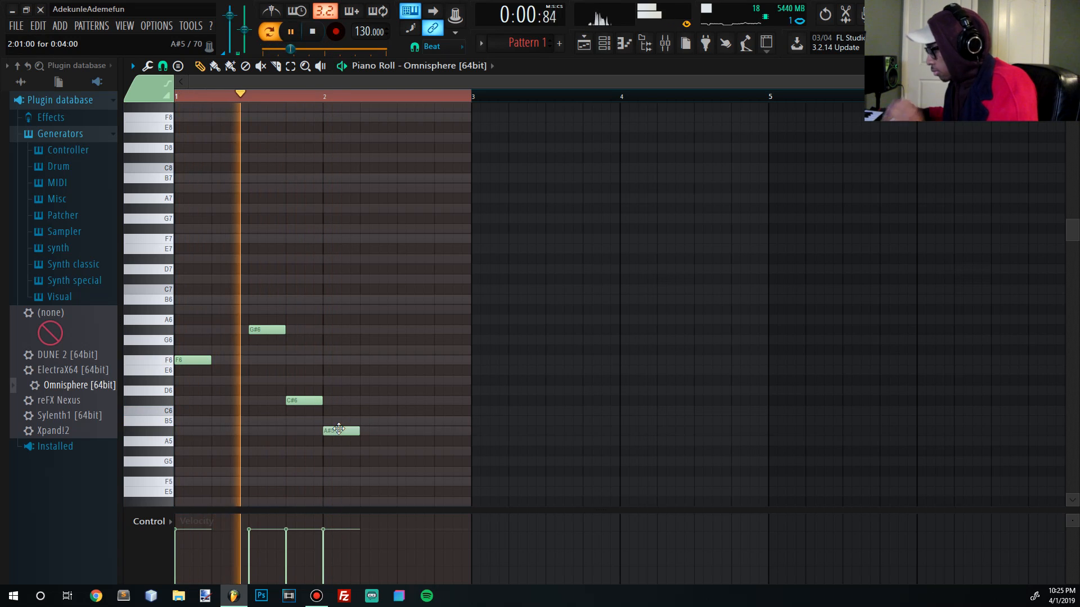
- Add a C5 note toward bar 2 and delete the trial notes placed after it
key(space)
drag(363, 422, 359, 300)
key(space)
right_click(374, 301)
click(380, 351)
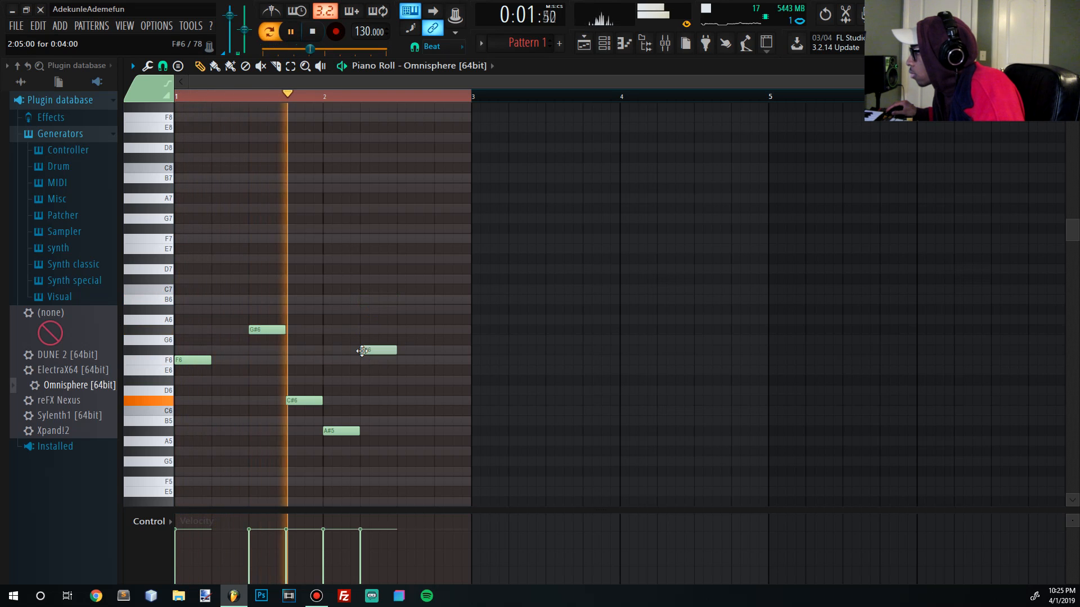
drag(382, 350, 383, 360)
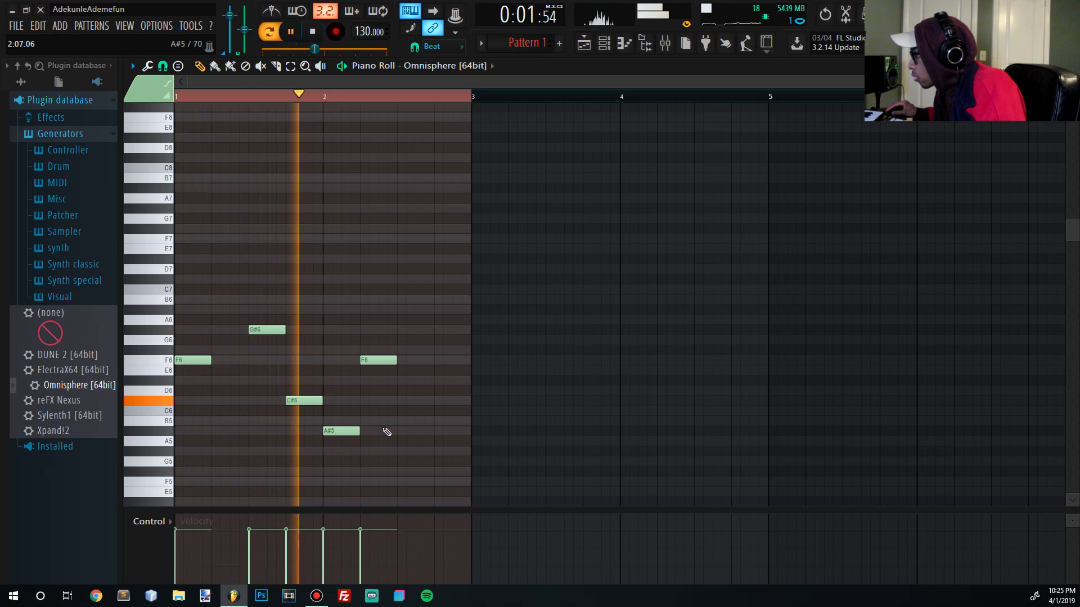
key(space)
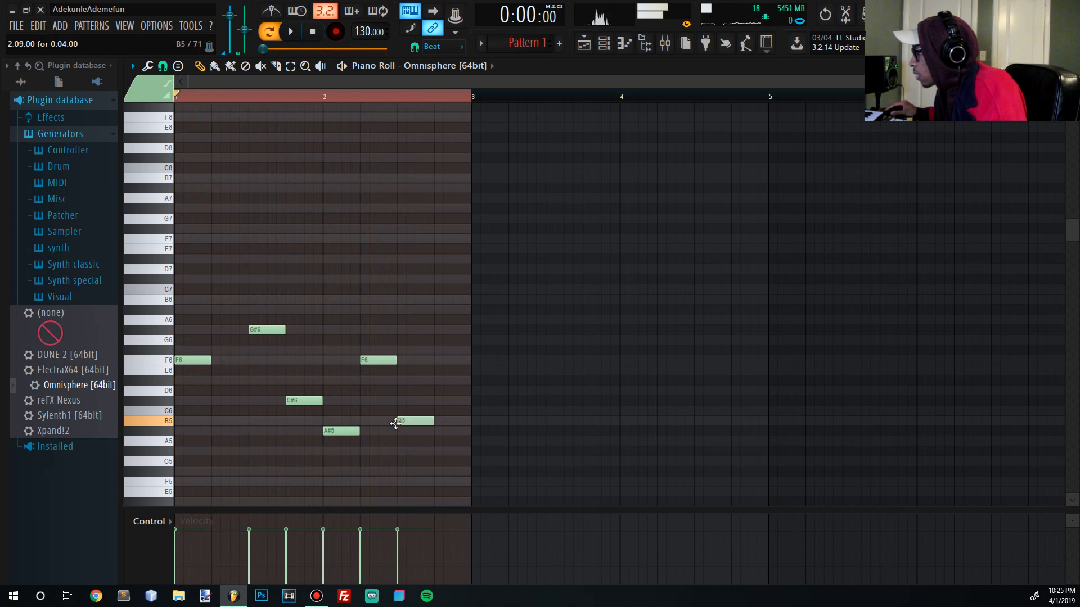
right_click(375, 360)
scroll(385, 423, down, 6)
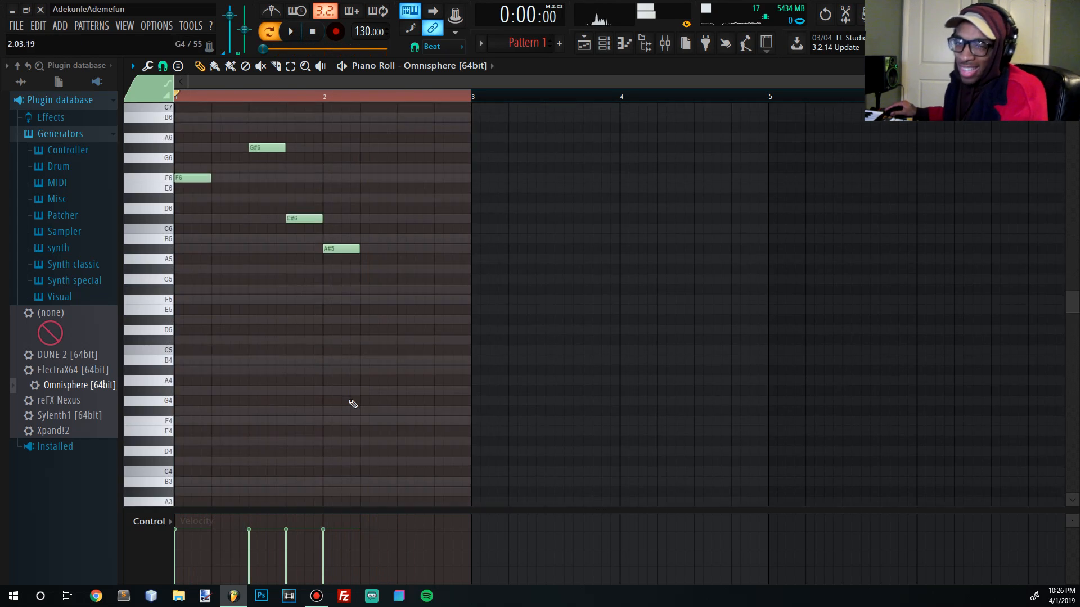
scroll(355, 402, up, 5)
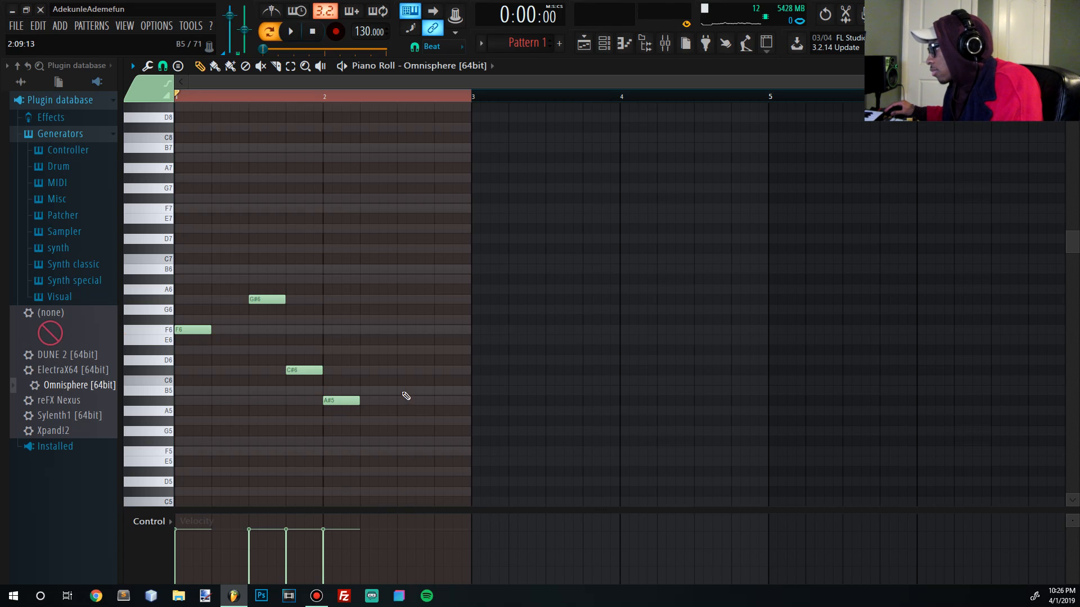
- Lengthen the A#4 and F5 notes and shorten the C#5, auditioning the four-note figure
key(space)
key(space)
click(360, 421)
right_click(360, 420)
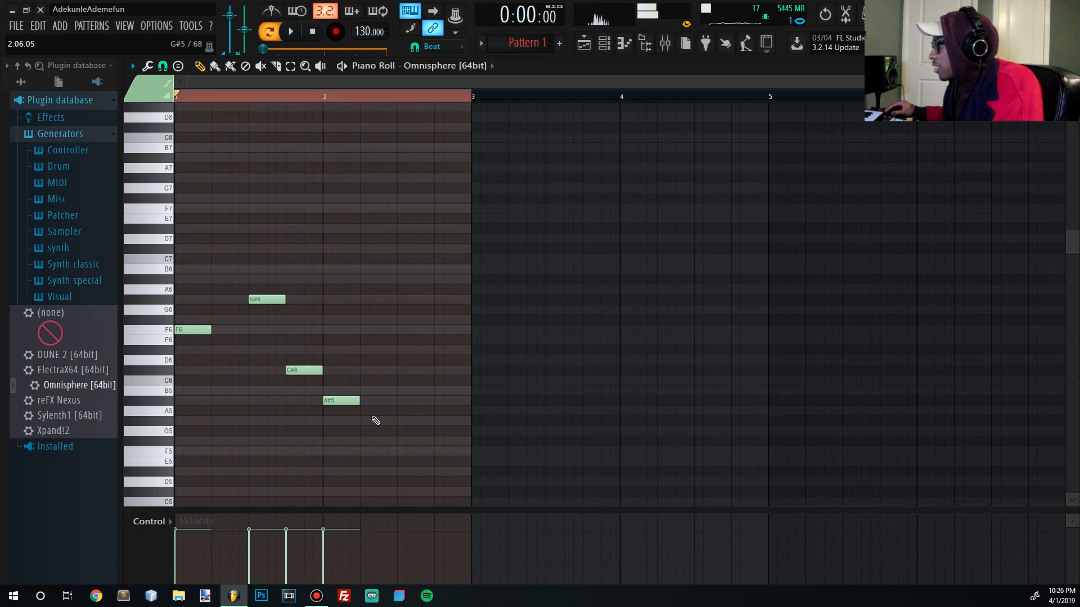
drag(359, 401, 396, 400)
drag(211, 327, 256, 327)
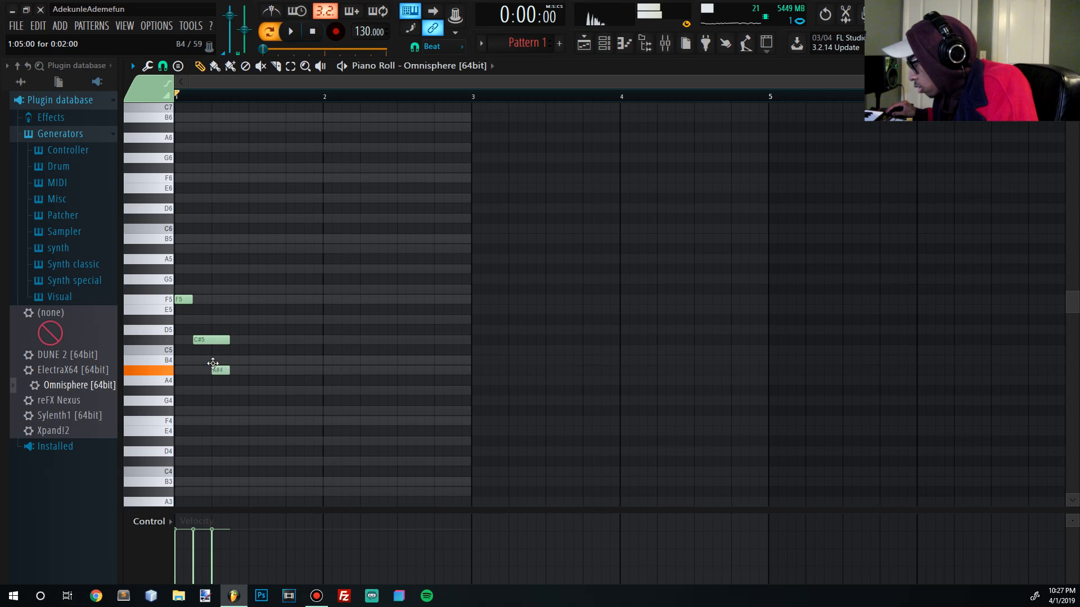
drag(229, 340, 330, 350)
key(space)
- Duplicate the F5–C#5–A#4 figure into bar 2, end on A#4 and C5, and raise everything an octave
key(space)
drag(272, 377, 256, 300)
key(space)
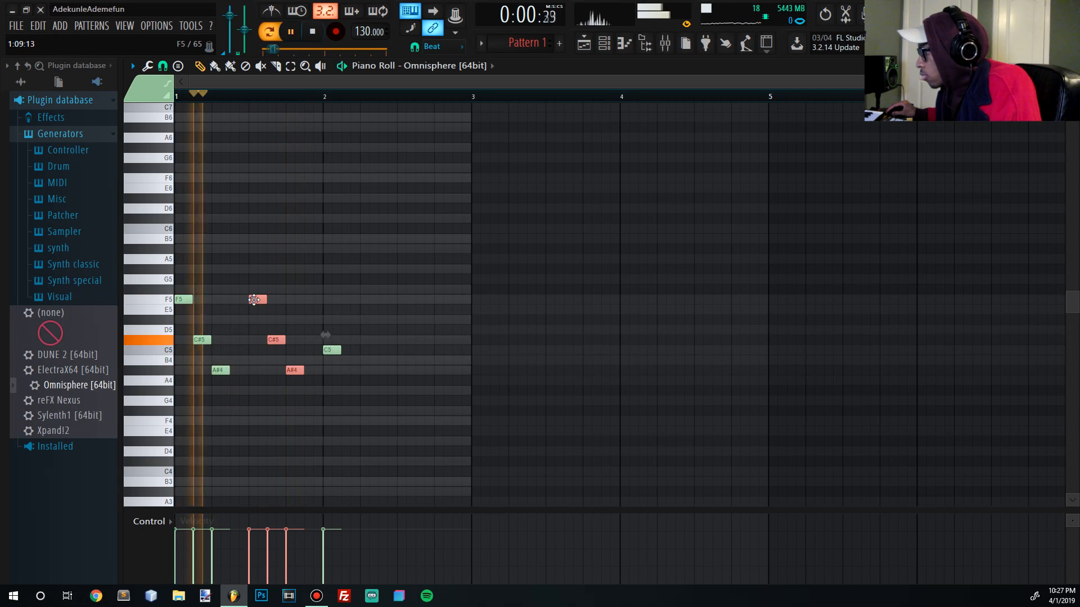
key(space)
drag(309, 404, 331, 299)
key(space)
right_click(332, 350)
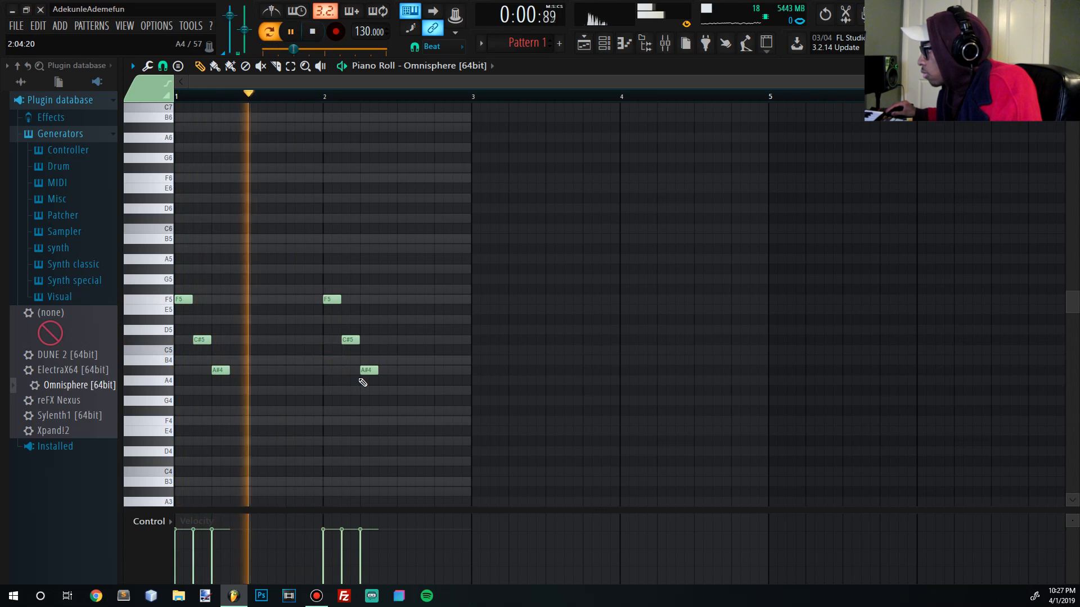
key(space)
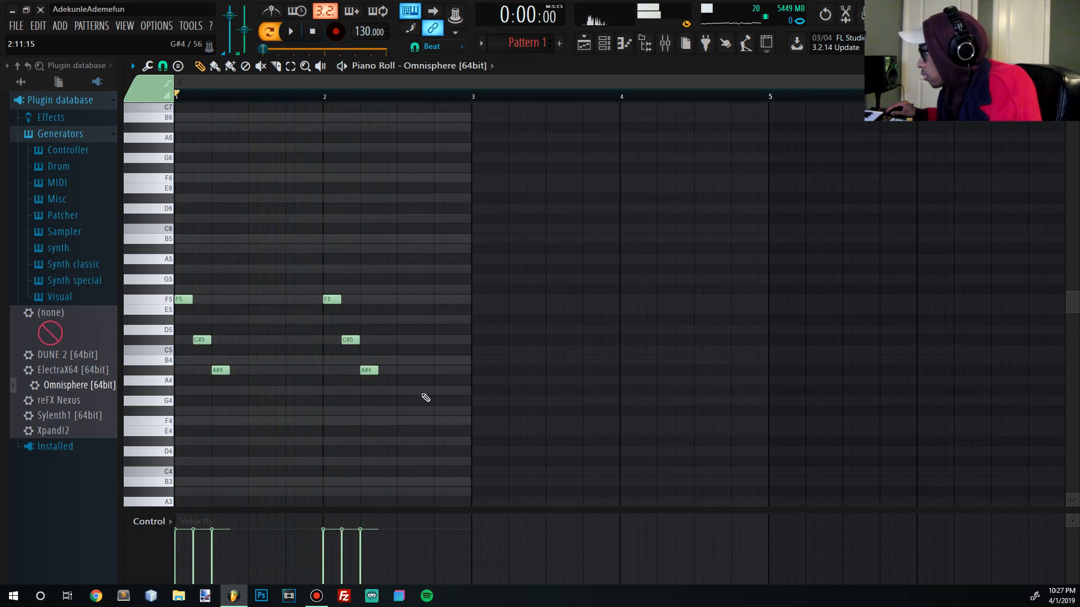
click(416, 370)
drag(444, 359, 436, 344)
key(space)
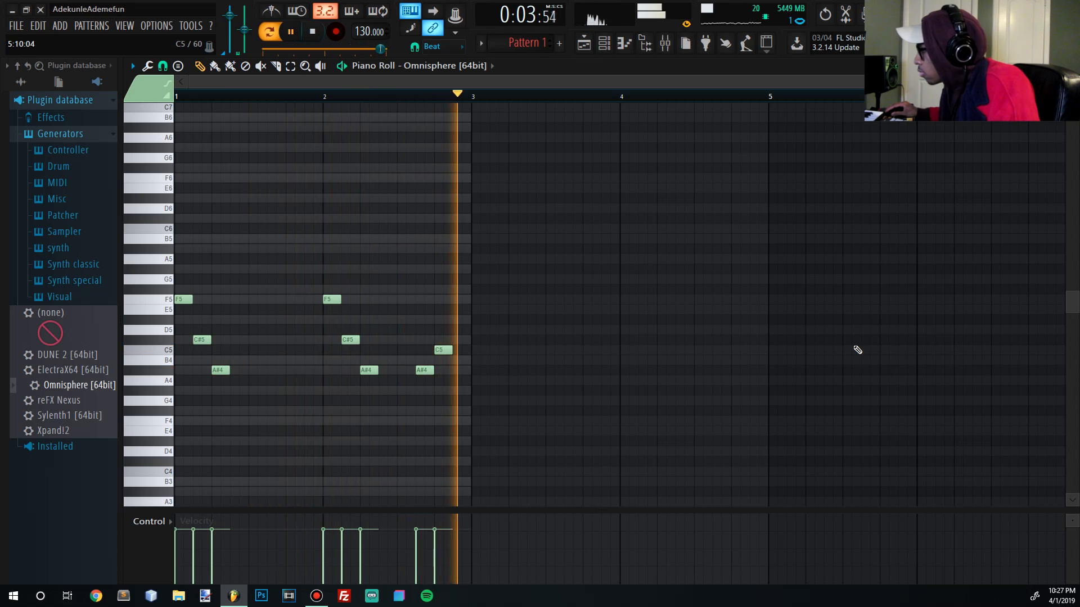
key(ctrl+Up)
drag(420, 251, 402, 253)
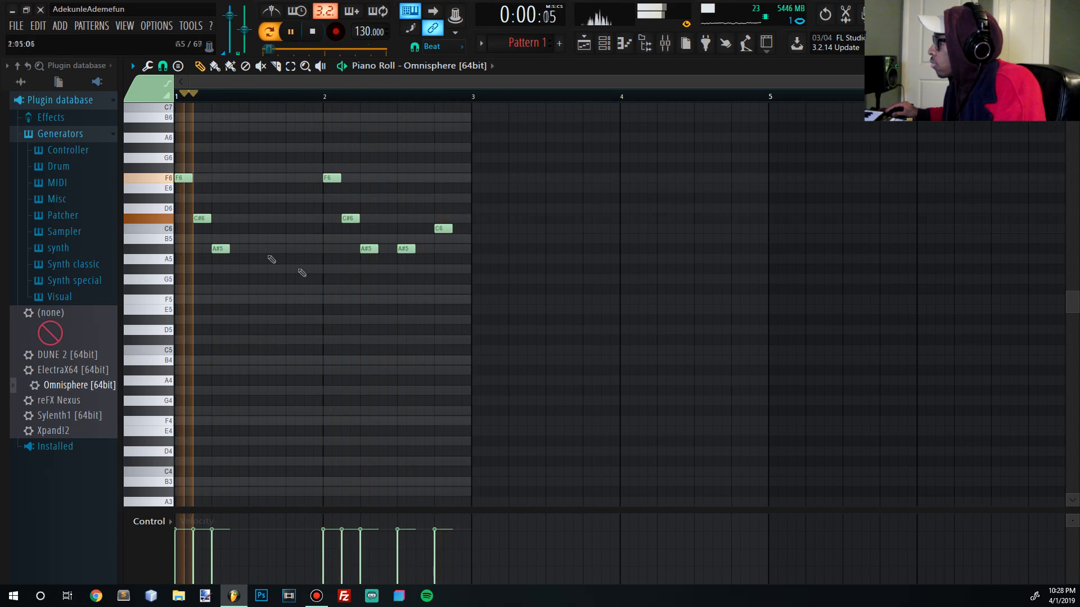
- Add an F6 midway through bar 1, deleting the trial G#6 and E6 notes
drag(252, 159, 253, 147)
key(space)
click(249, 169)
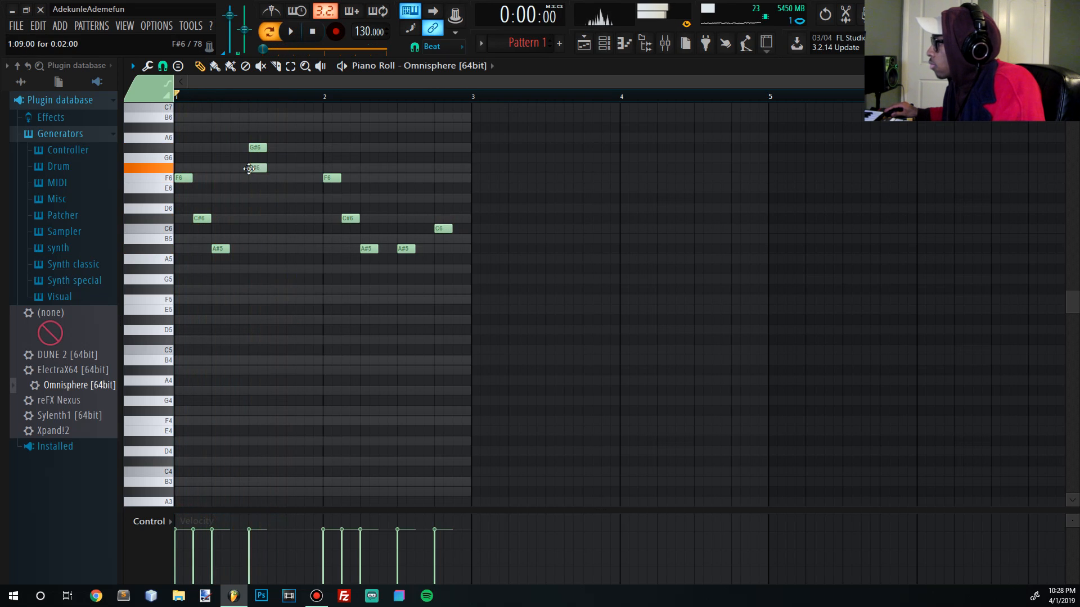
drag(249, 163, 249, 178)
key(space)
right_click(265, 148)
key(space)
click(283, 148)
drag(282, 148, 282, 195)
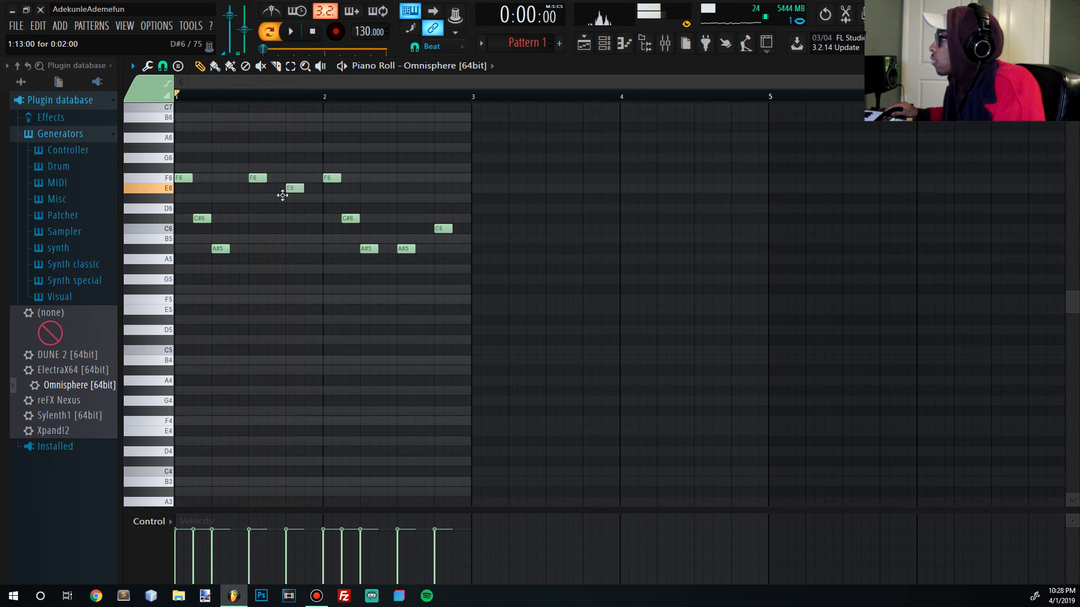
right_click(288, 191)
key(space)
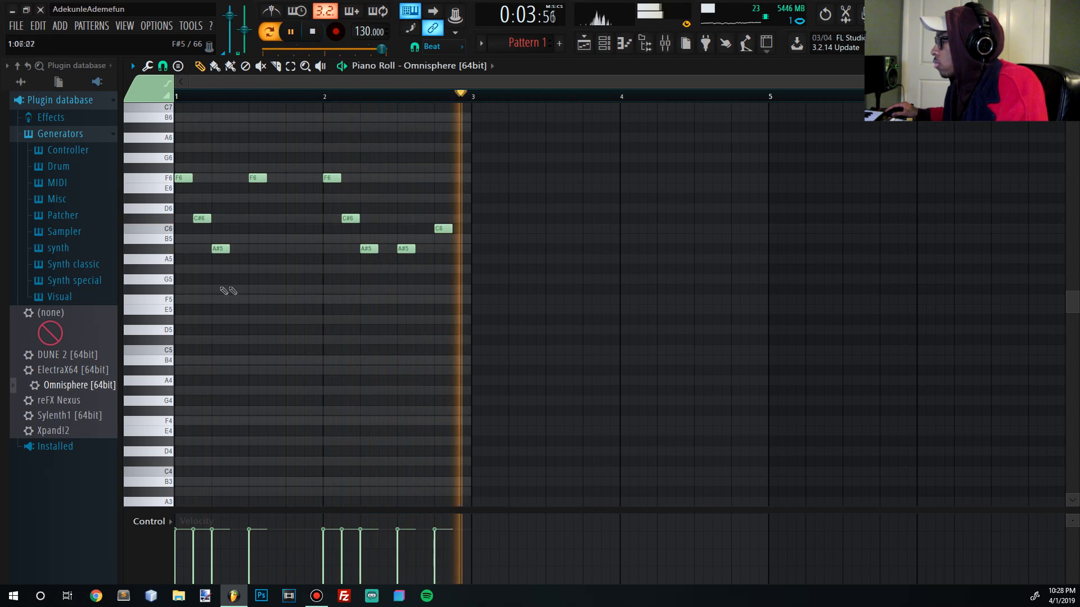
click(313, 32)
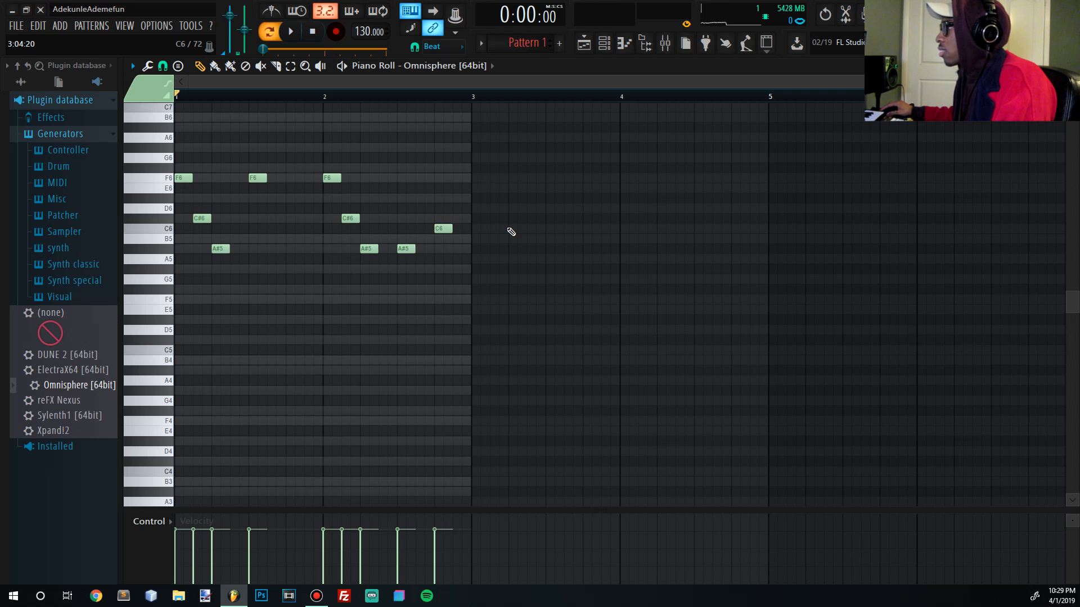
click(292, 32)
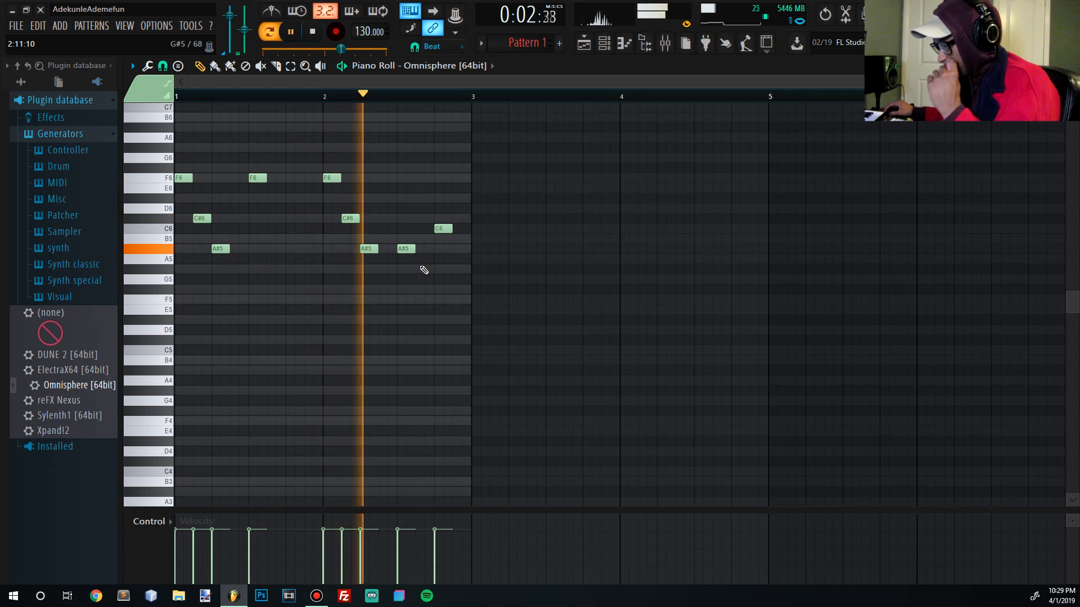
click(315, 34)
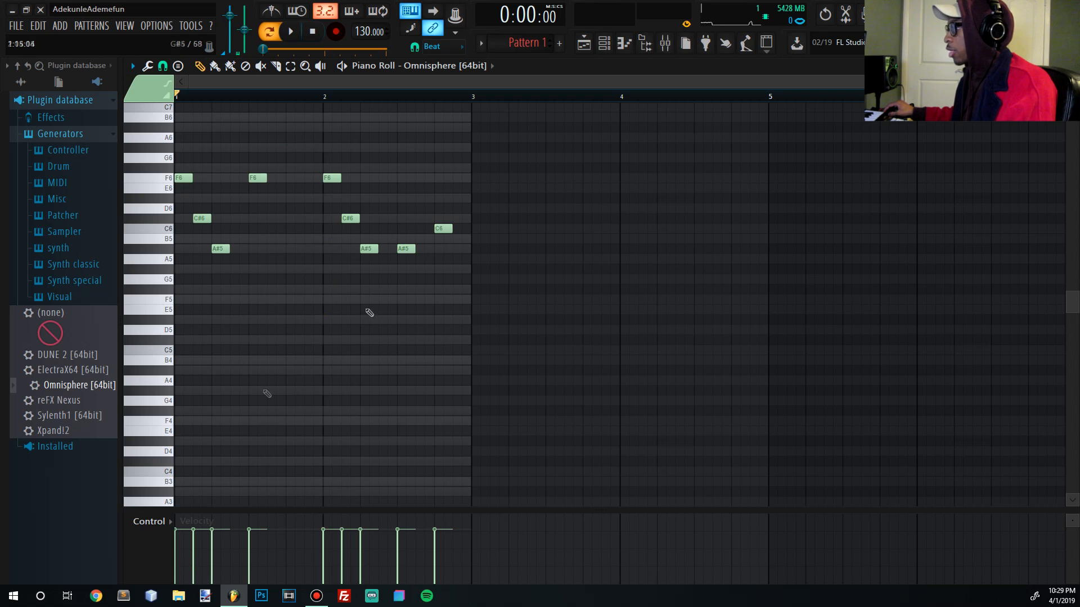
- Draw an F5 note at the start of bar 1, beneath the riff
drag(468, 263, 176, 201)
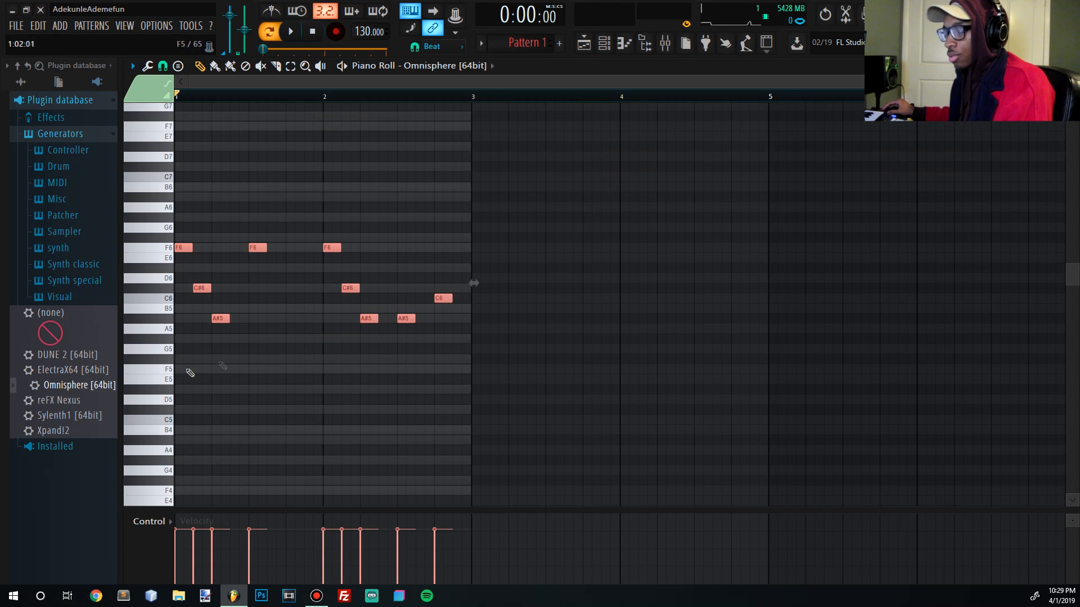
scroll(323, 440, down, 2)
ctrl+click(294, 335)
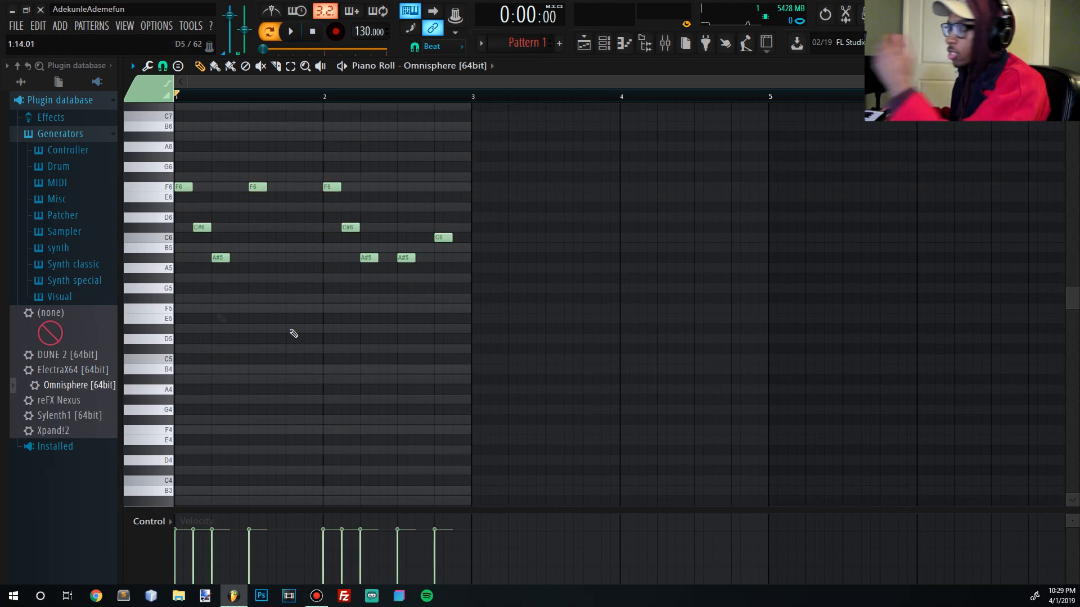
click(180, 298)
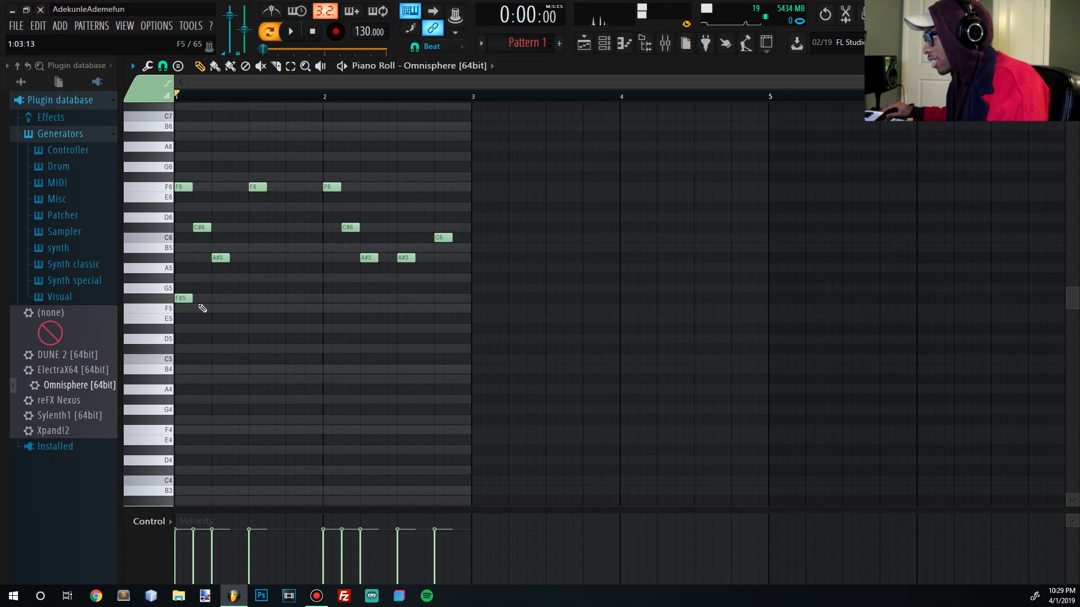
drag(192, 298, 252, 312)
key(space)
- Stretch the F5 across bar 1, then add A#4 at bar 2 and C5 ending at bar 3
key(space)
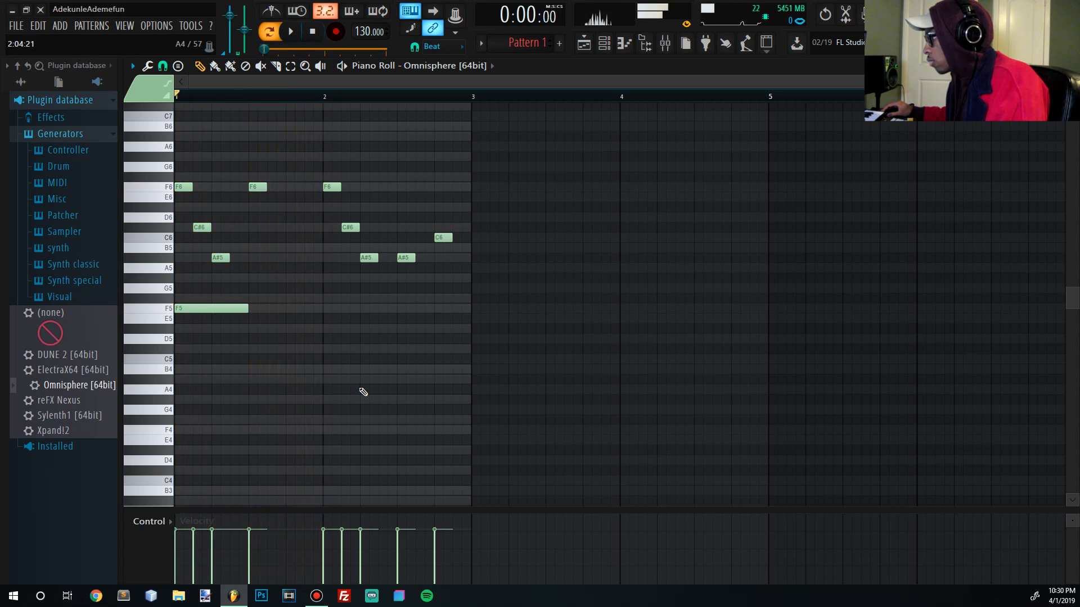
click(331, 380)
key(space)
drag(248, 309, 323, 309)
key(space)
drag(395, 369, 397, 359)
key(space)
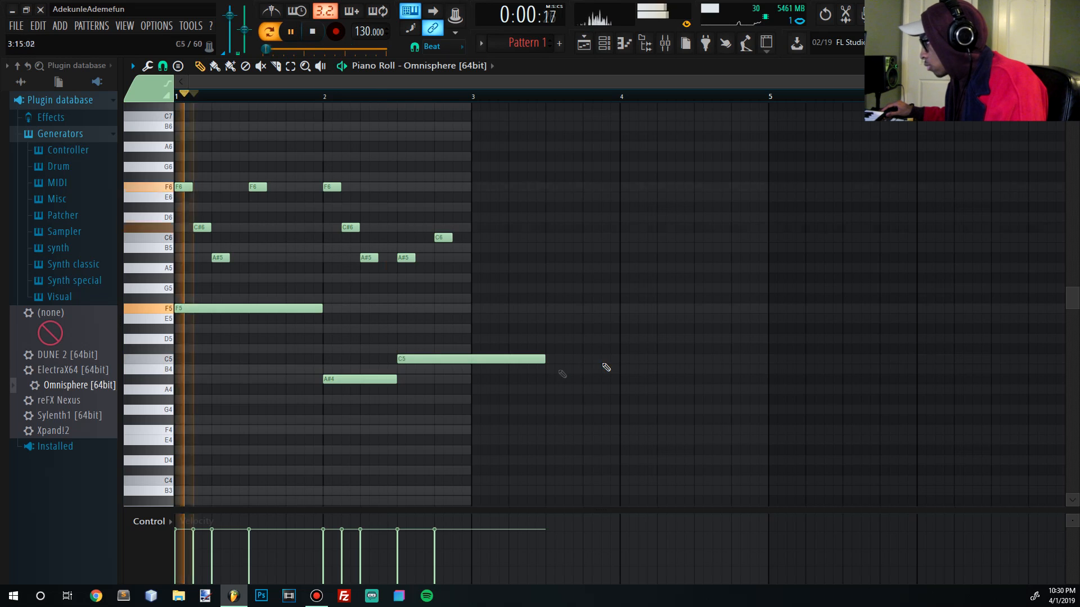
drag(544, 359, 471, 359)
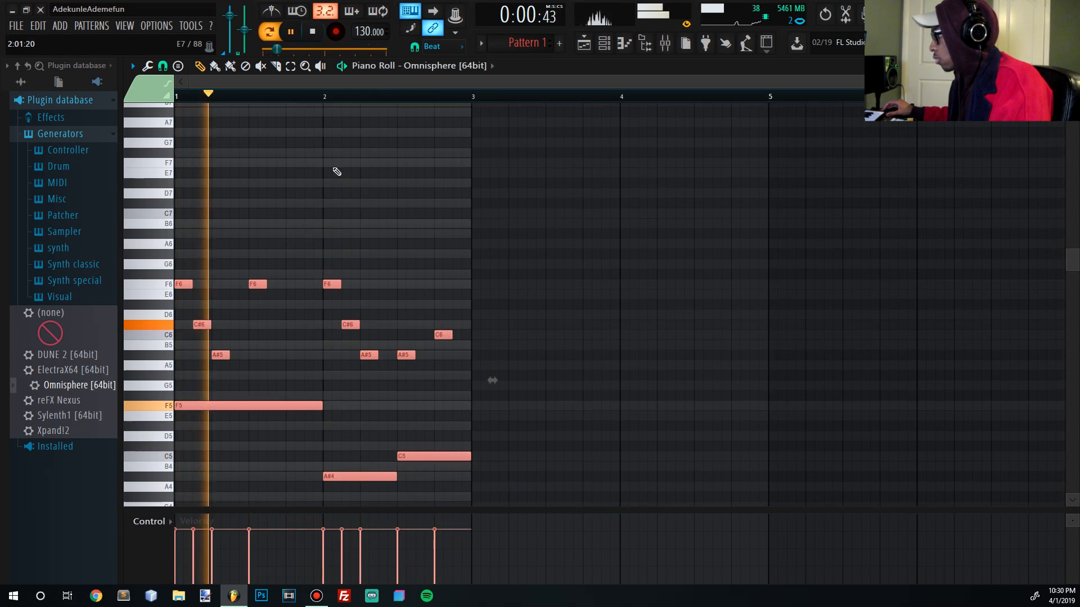
- Duplicate the selected melody into bars 3–4 and play it back from bar 3
key(ctrl+b)
scroll(562, 132, down, 1)
scroll(412, 142, down, 3)
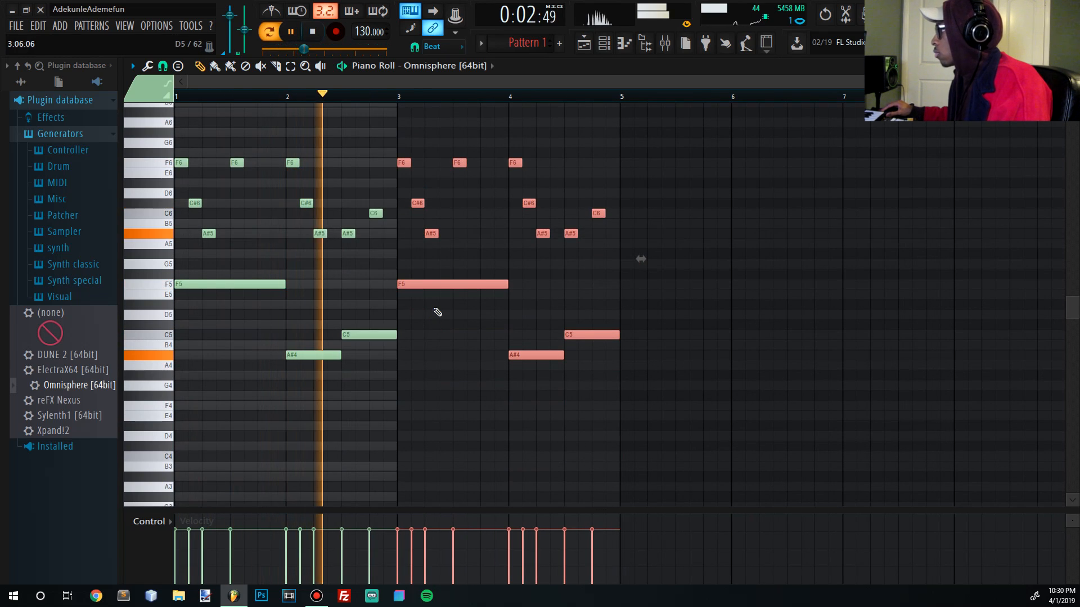
key(space)
click(399, 96)
key(space)
ctrl+click(495, 324)
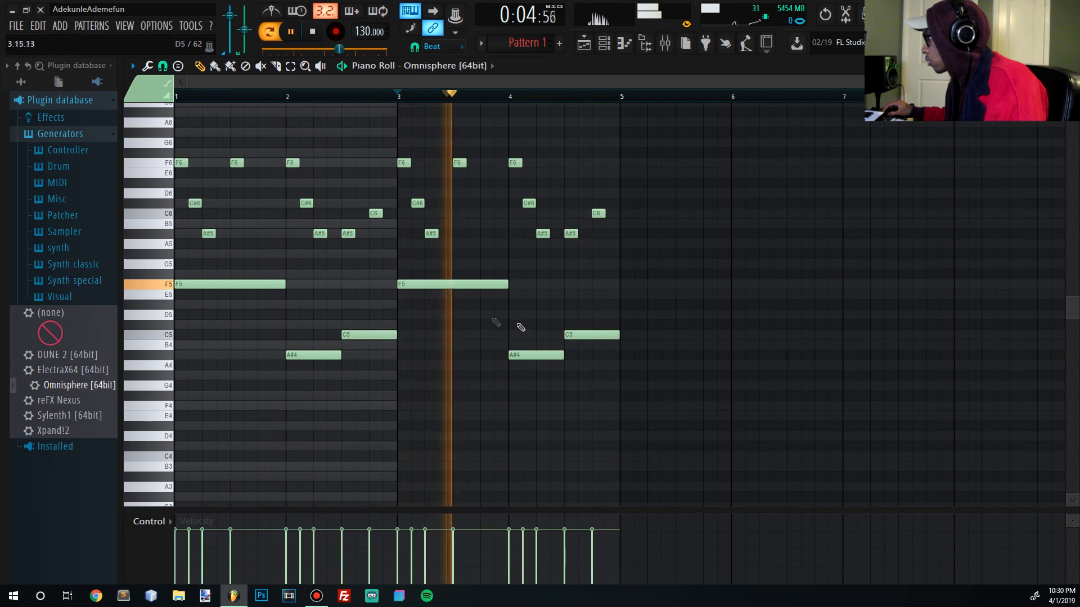
key(space)
- Draw short G#5 and G5 notes at bars 4.5 and 4.75
drag(567, 292, 563, 249)
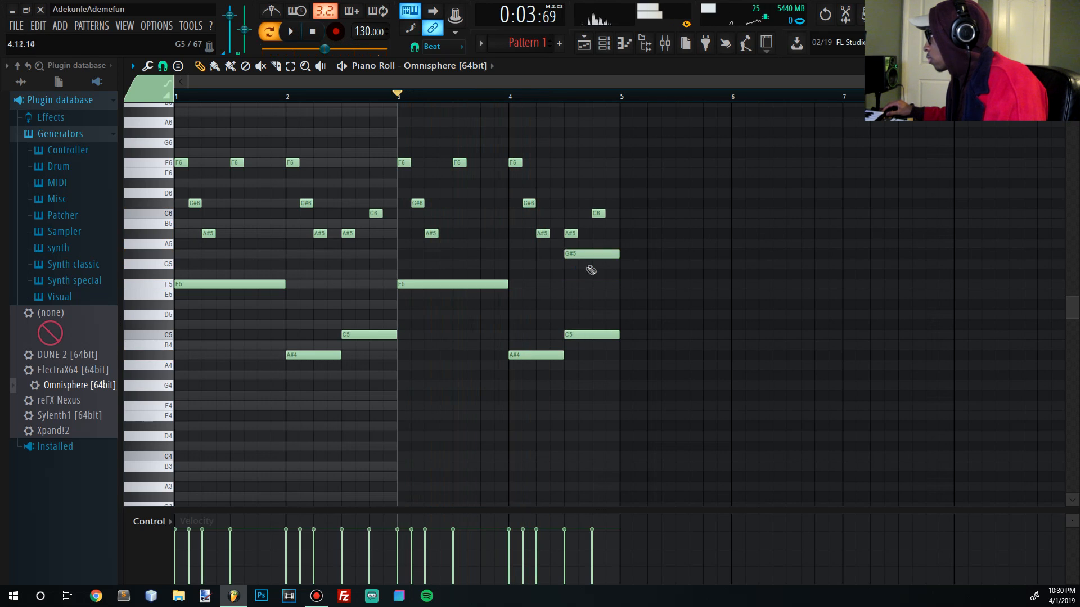
click(595, 264)
drag(621, 261, 590, 250)
key(space)
- Delete the copy's C5 at bar 4.5 and drop G#5 and G5 an octave to G#4 and G4
right_click(606, 318)
right_click(606, 334)
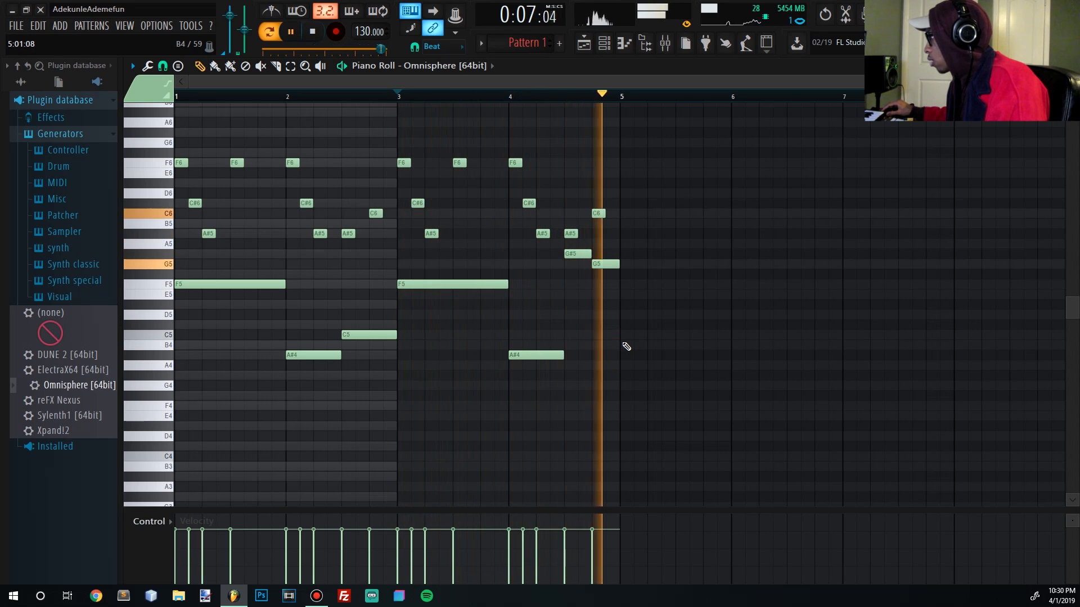
drag(600, 276, 578, 257)
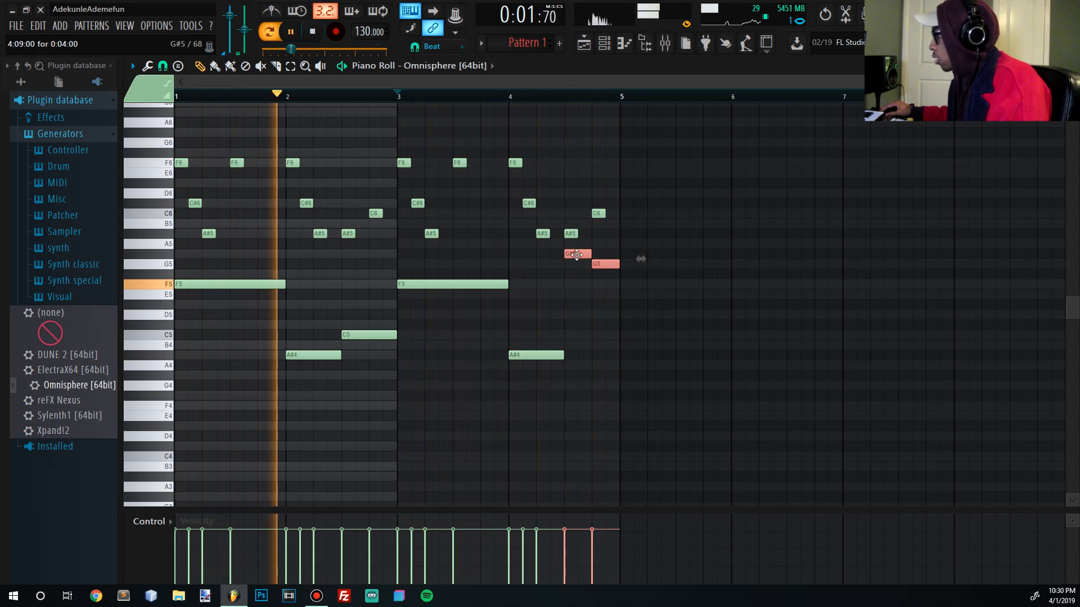
key(ctrl+Down)
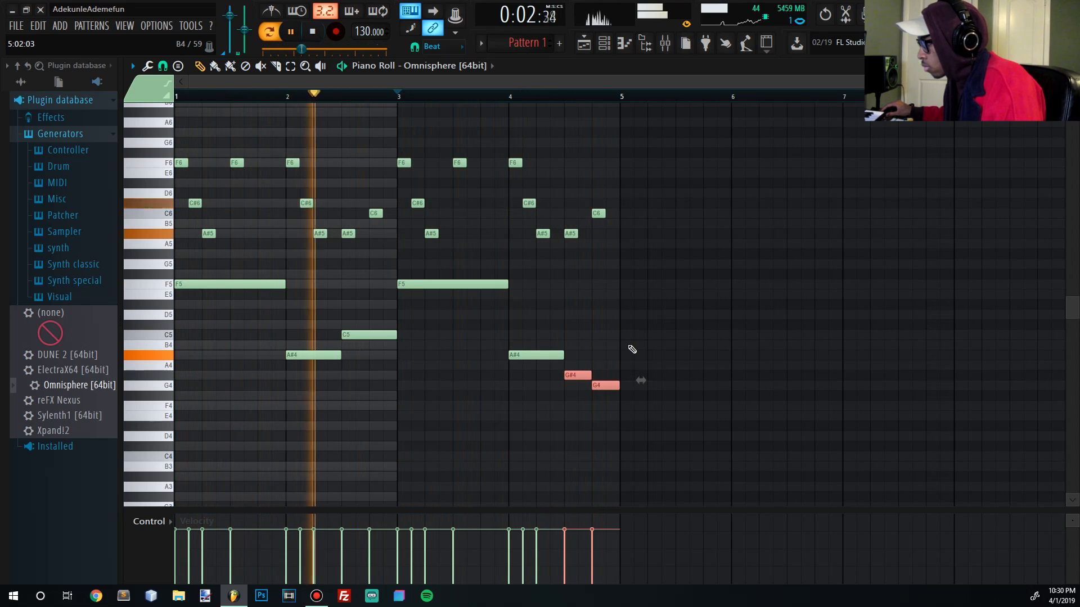
key(space)
drag(398, 369, 260, 323)
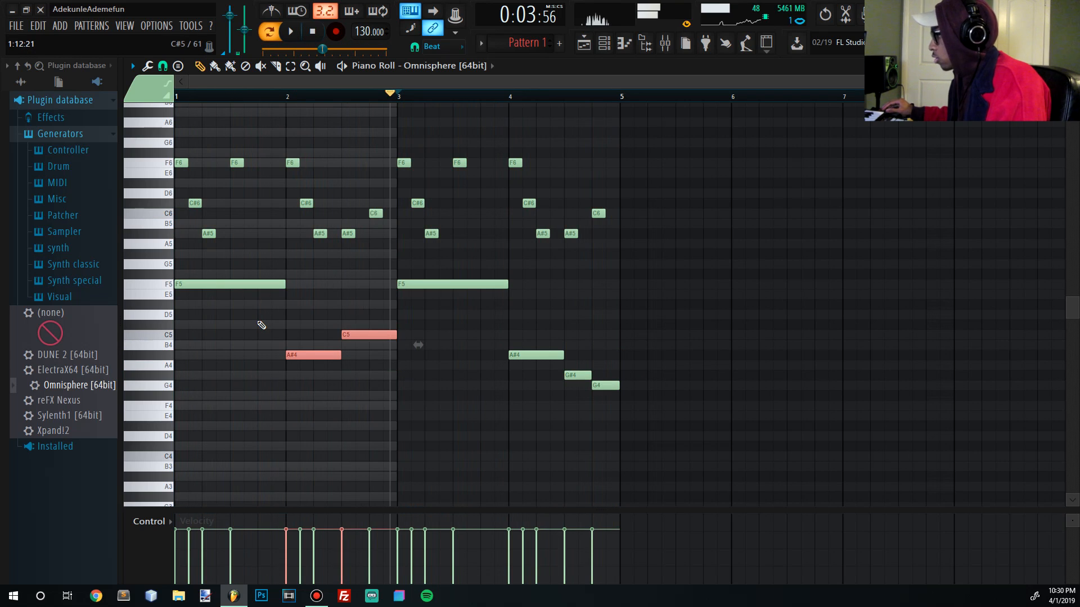
- Flip the bar-2 C5 and A#4 pair horizontally, then play the melody from bar 1
key(alt+y)
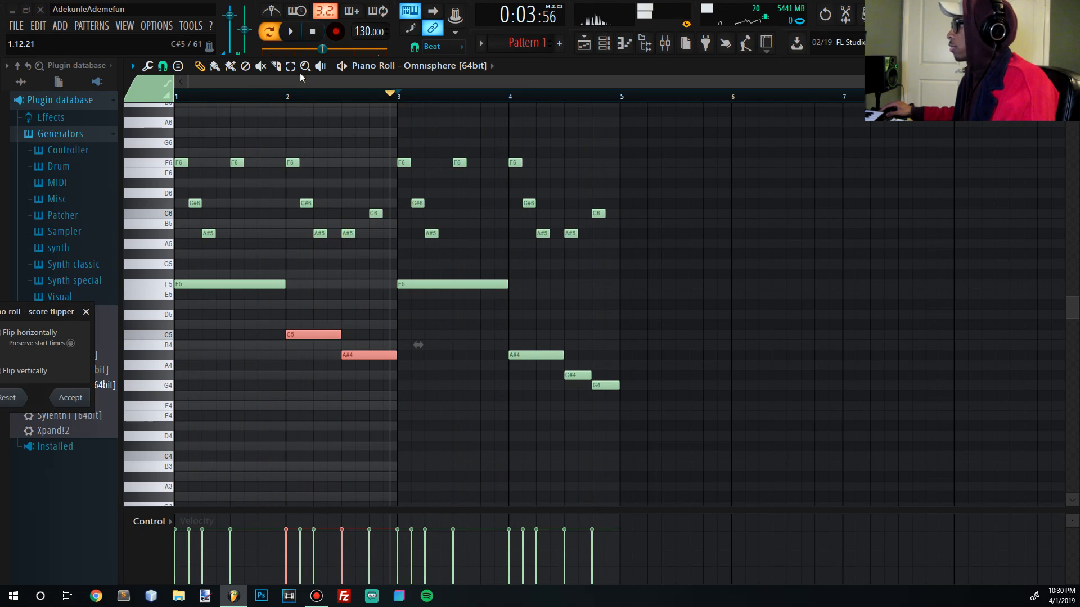
click(71, 398)
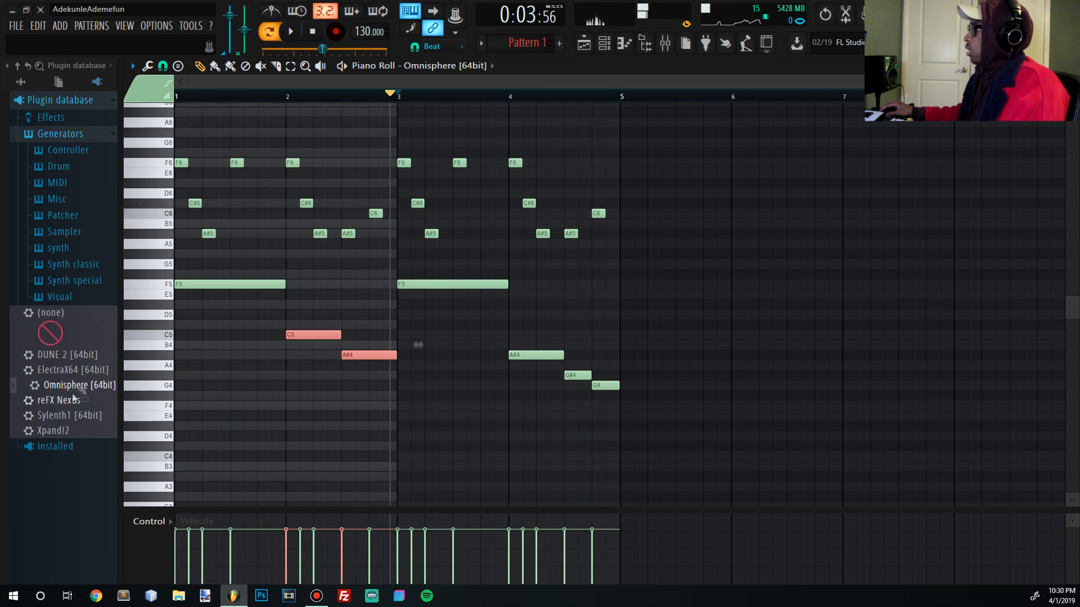
click(313, 31)
click(290, 31)
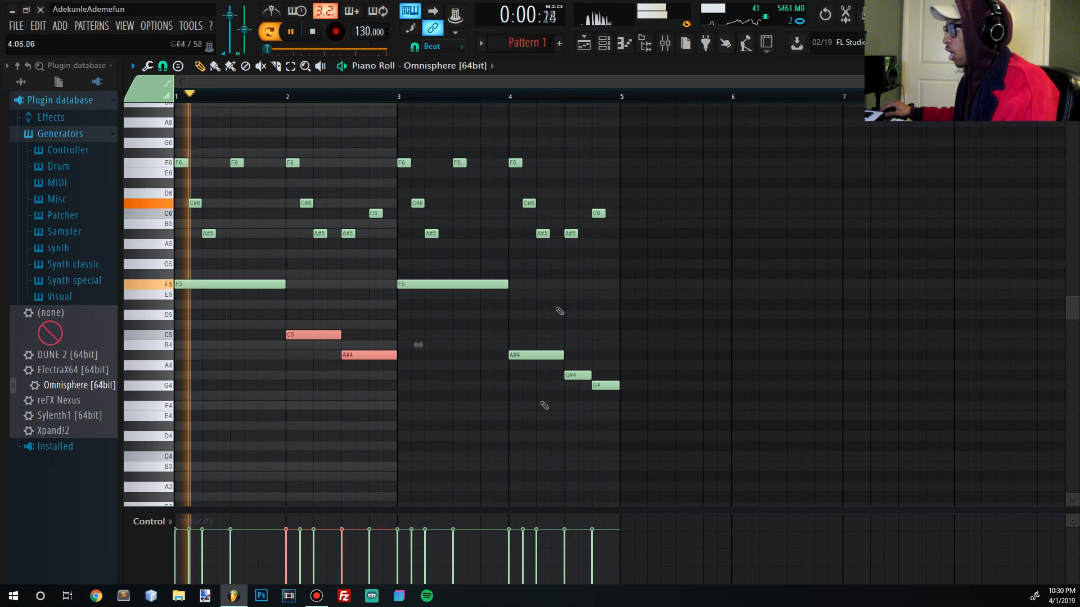
click(314, 32)
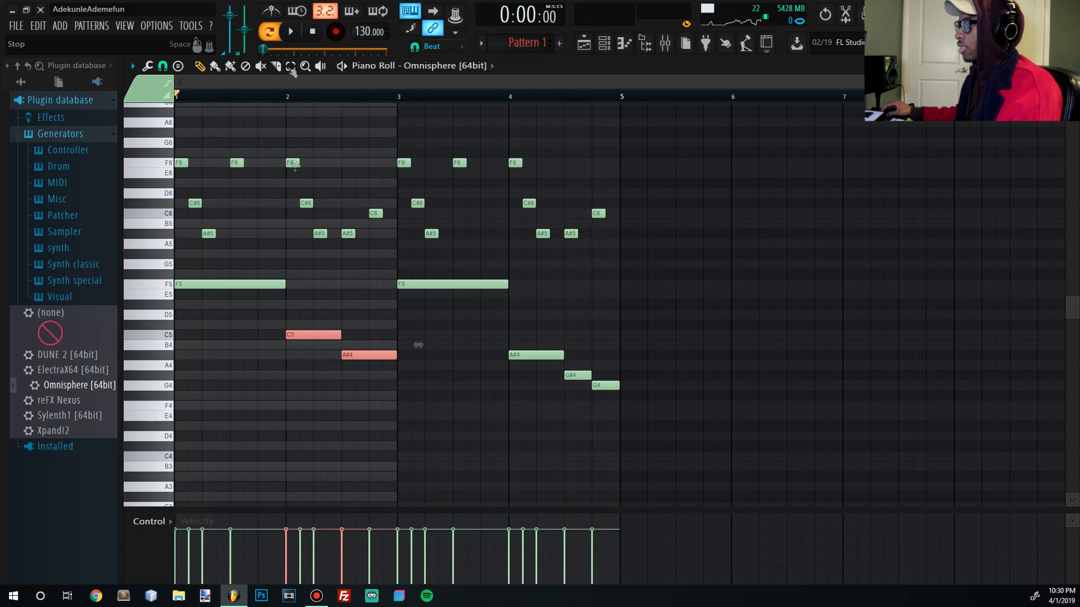
drag(410, 415, 666, 482)
mouse_move(823, 483)
mouse_down()
mouse_move(222, 292)
mouse_move(174, 251)
mouse_move(149, 256)
mouse_up()
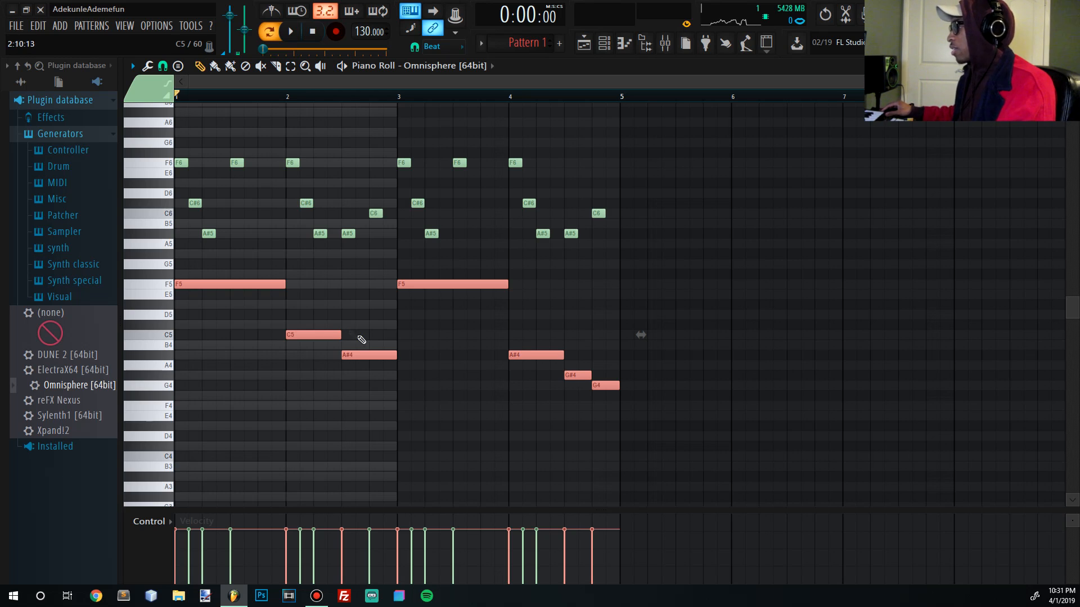
- Select the short F6–C#6–A#5 riff notes and Shift-drag clone them onto the same spot
click(302, 333)
ctrl+click(612, 386)
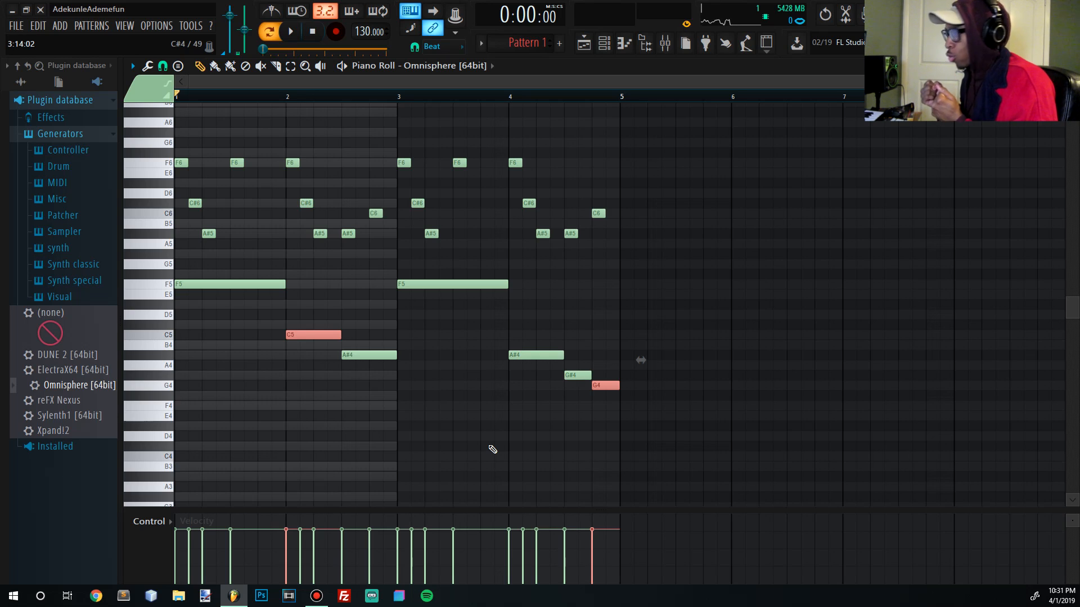
ctrl+click(773, 236)
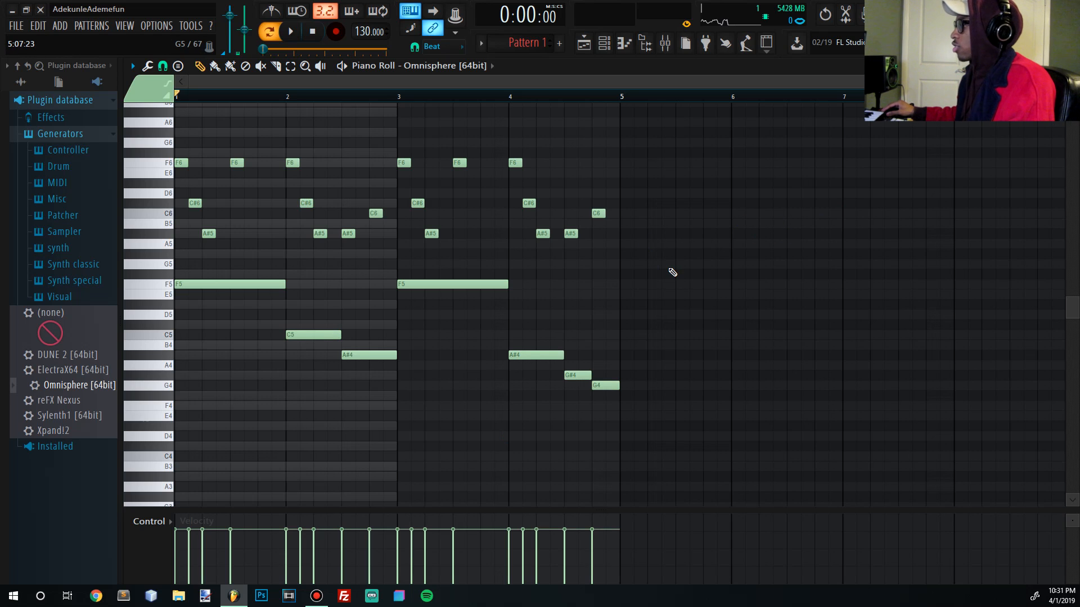
drag(686, 281, 72, 42)
ctrl+click(844, 384)
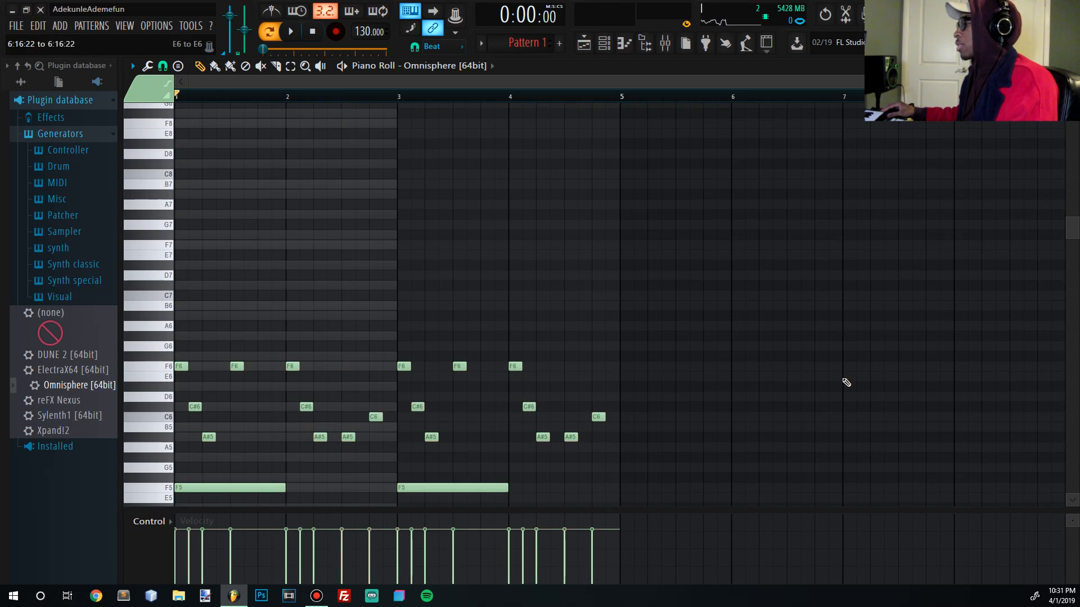
drag(674, 471, 174, 320)
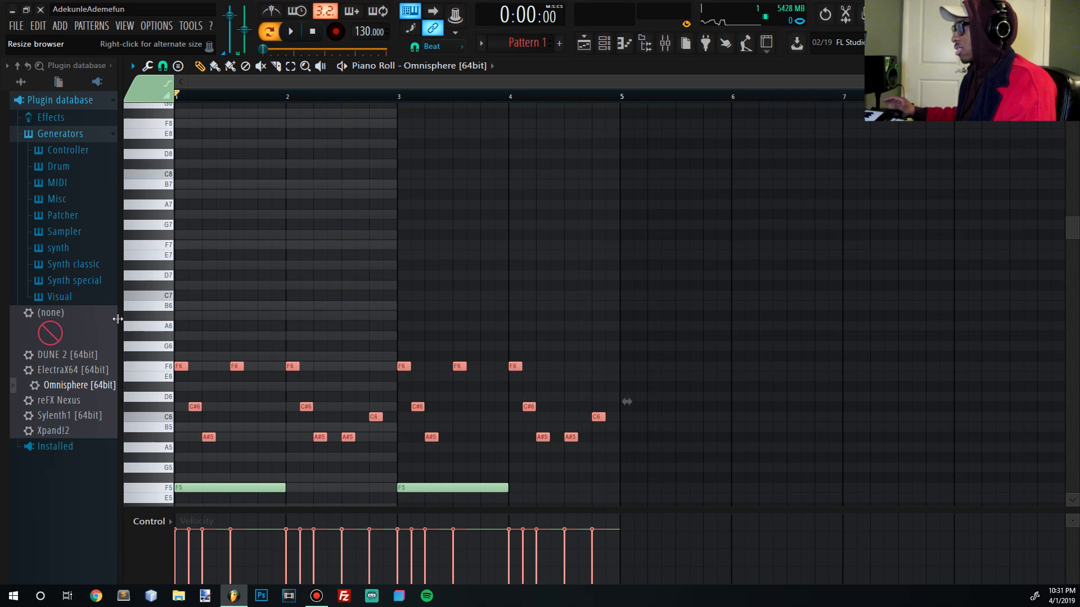
scroll(362, 350, down, 3)
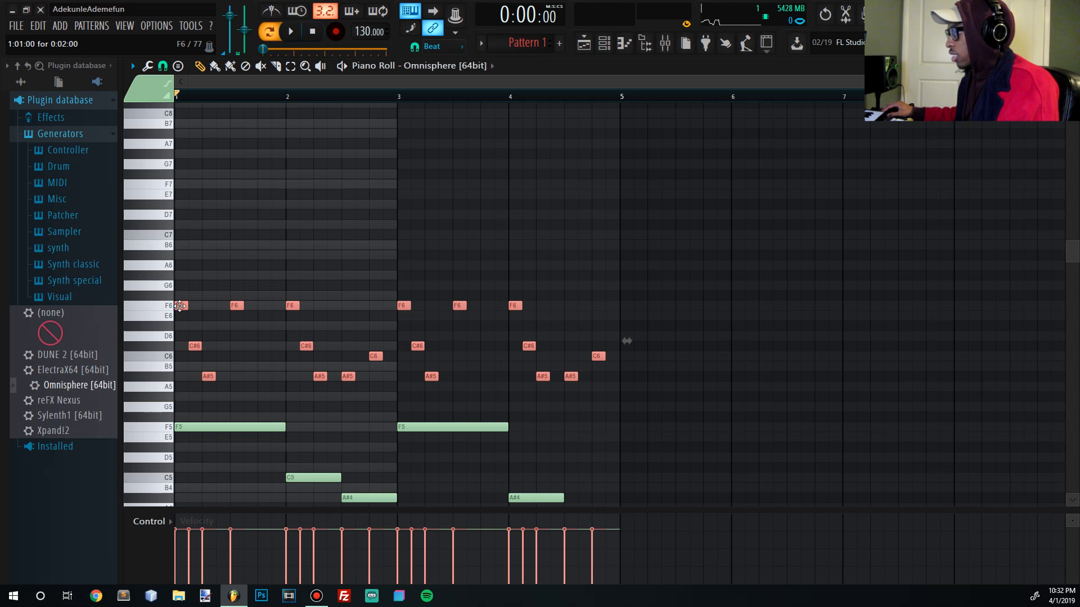
mouse_move(180, 306)
mouse_down()
mouse_move(212, 308)
mouse_move(180, 319)
mouse_move(415, 289)
mouse_move(217, 260)
mouse_move(174, 303)
mouse_move(167, 298)
mouse_up()
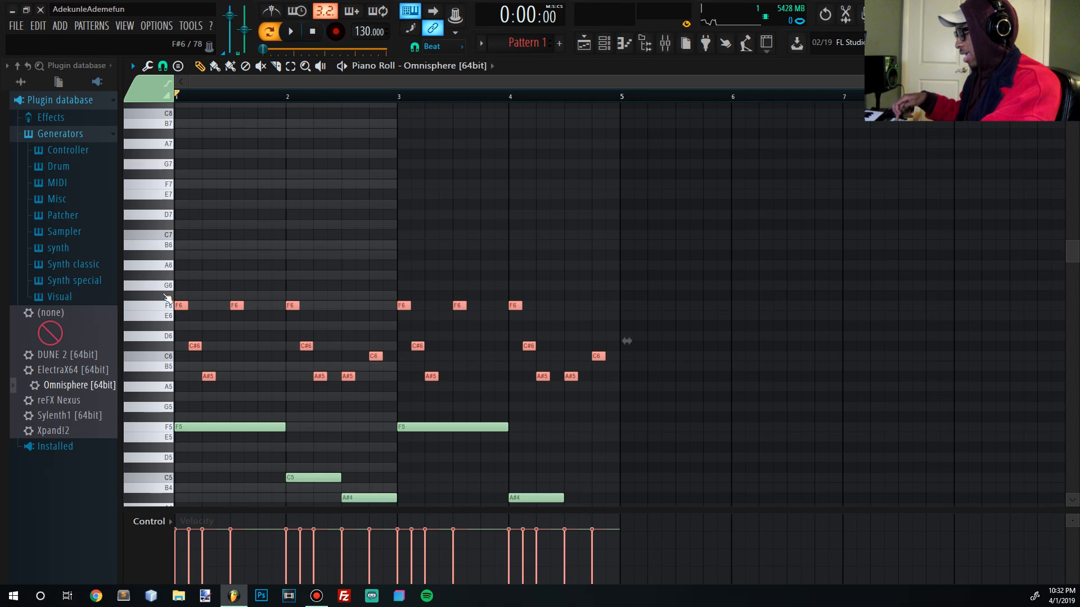
- Transpose the cloned riff up an octave to F7, C#7, A#6 and play to check
key(ctrl+Up)
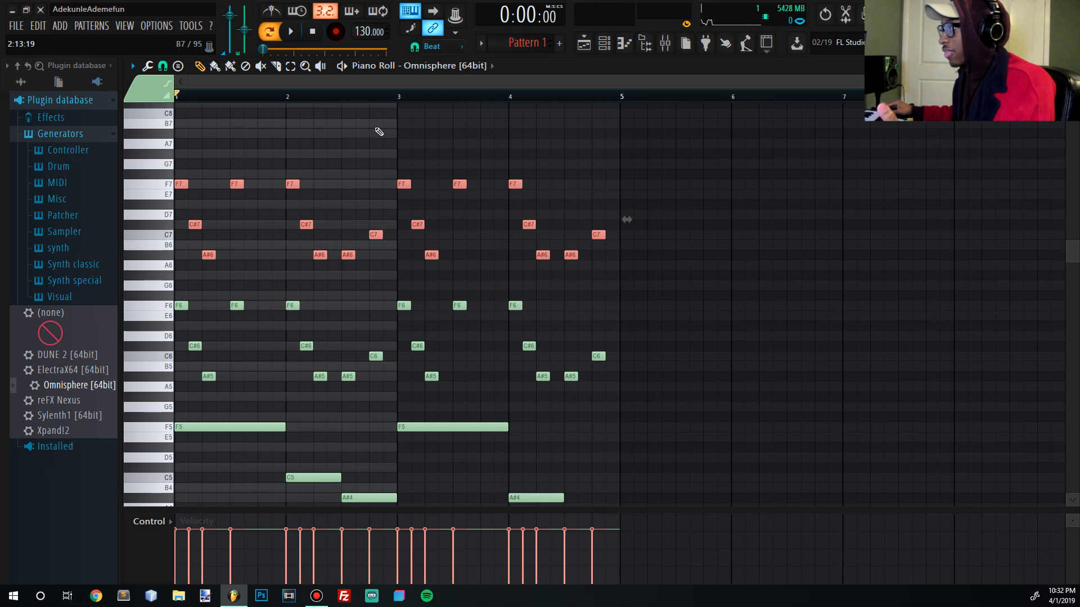
click(292, 32)
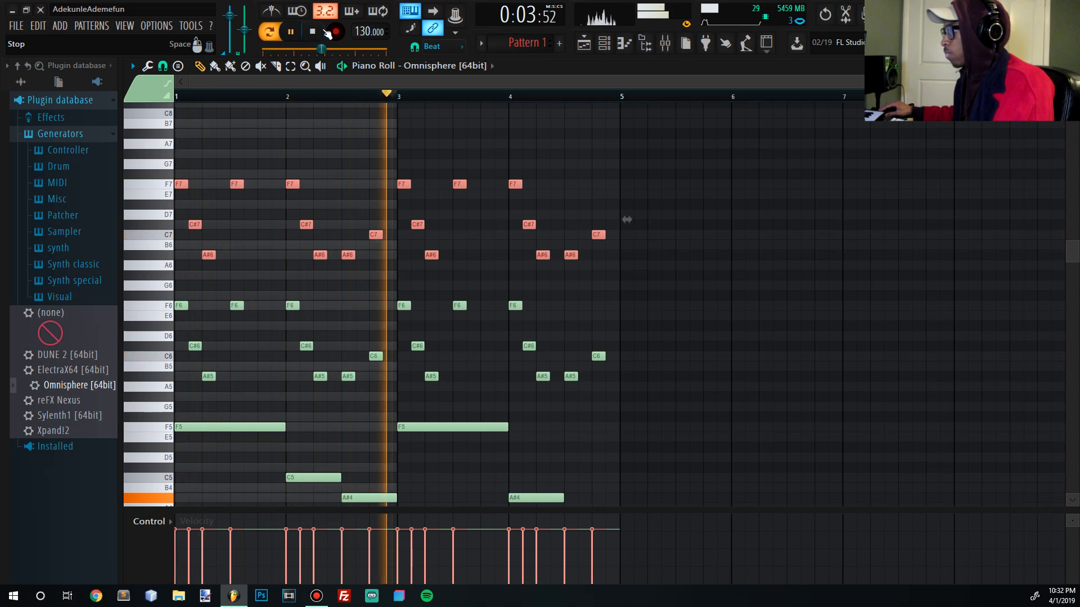
click(319, 34)
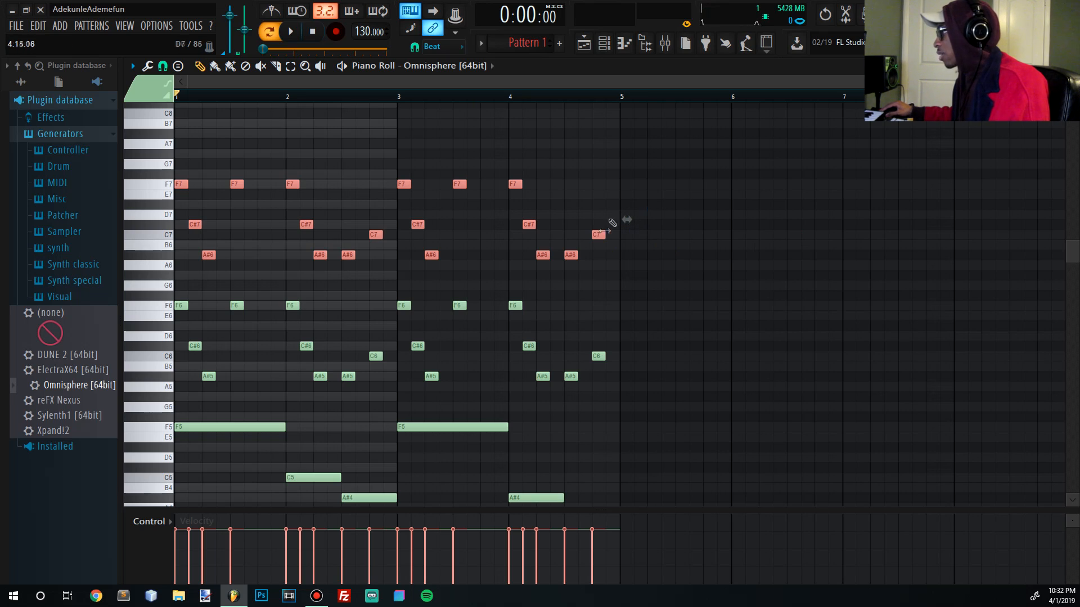
- Scale the high octave notes shorter, duplicate them into bars 3–4, and play the result
drag(622, 222, 433, 229)
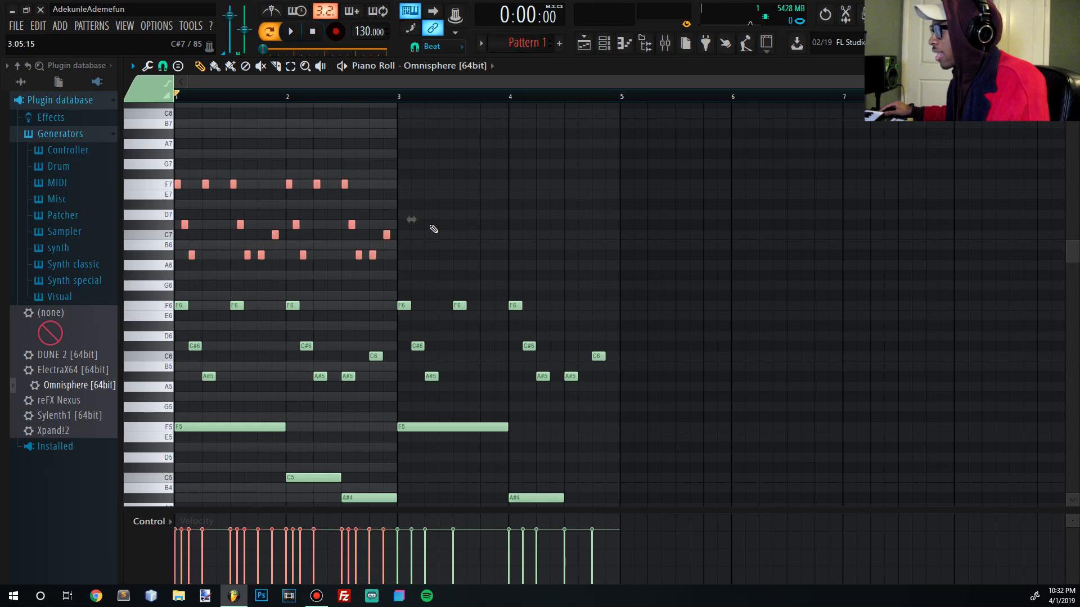
key(ctrl+b)
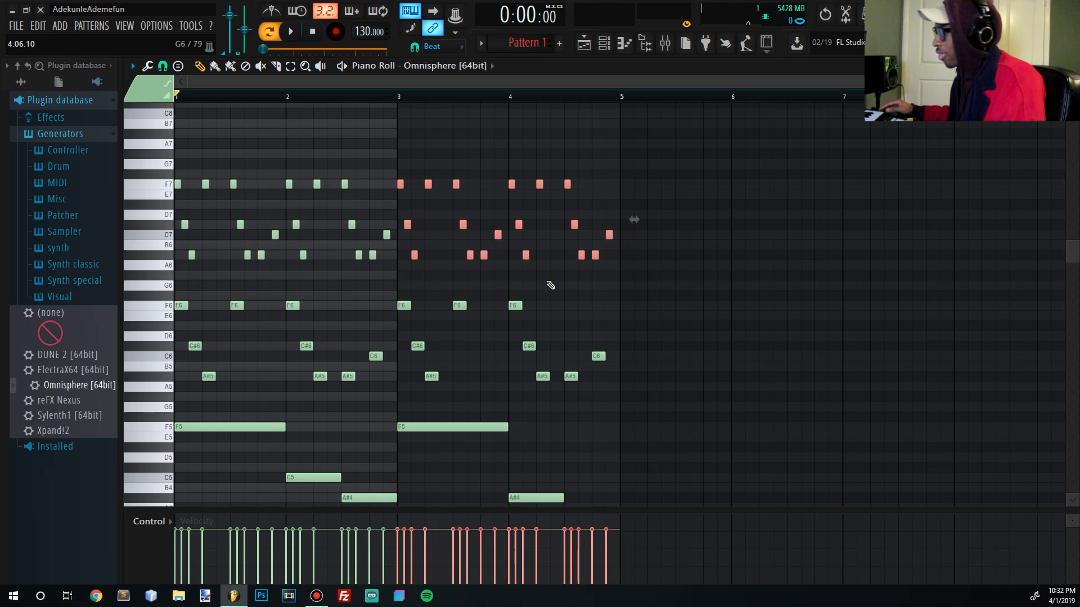
ctrl+click(664, 276)
drag(664, 276, 175, 149)
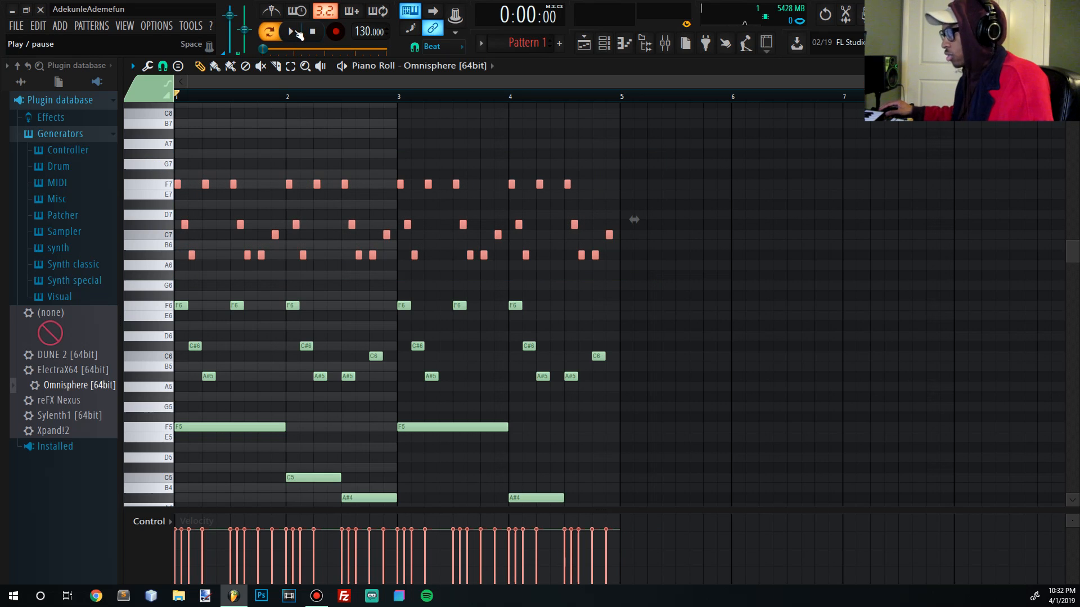
click(299, 35)
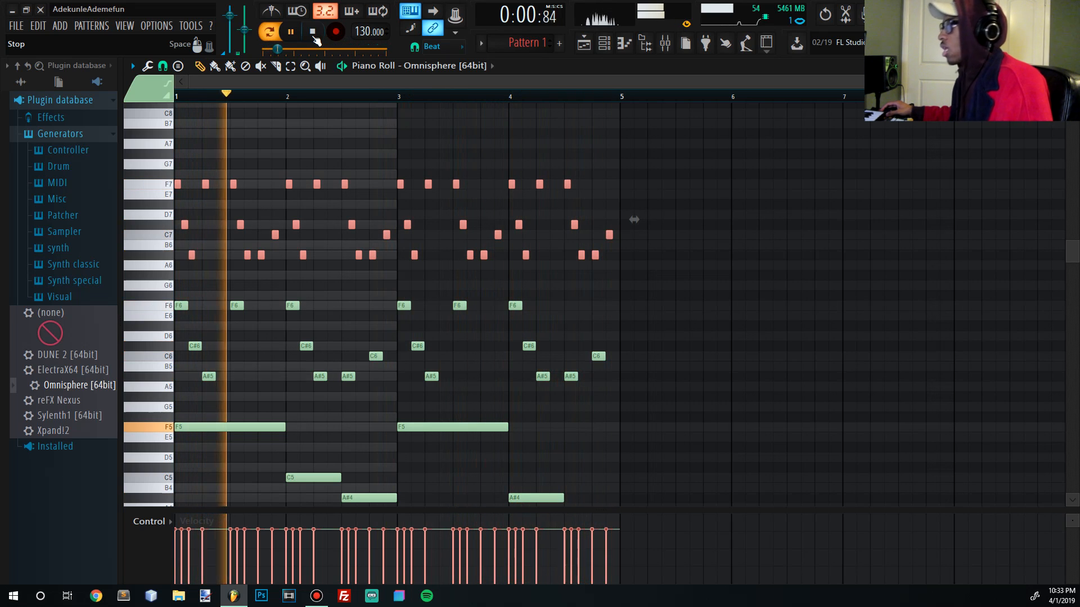
click(315, 39)
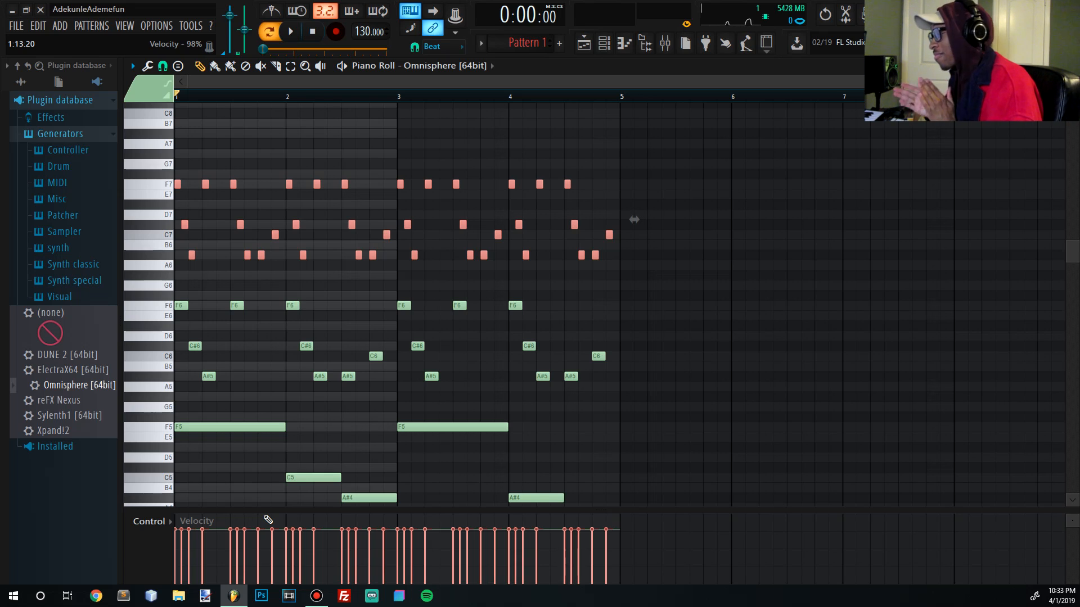
- Select the high riff notes across bars 1–4
click(132, 66)
mouse_move(150, 83)
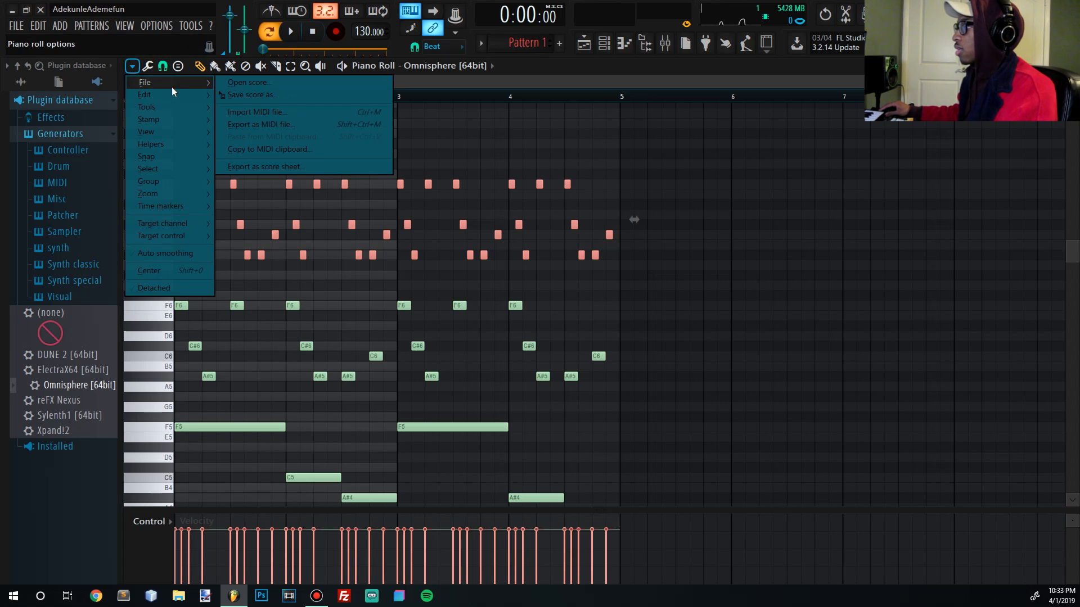
mouse_move(195, 98)
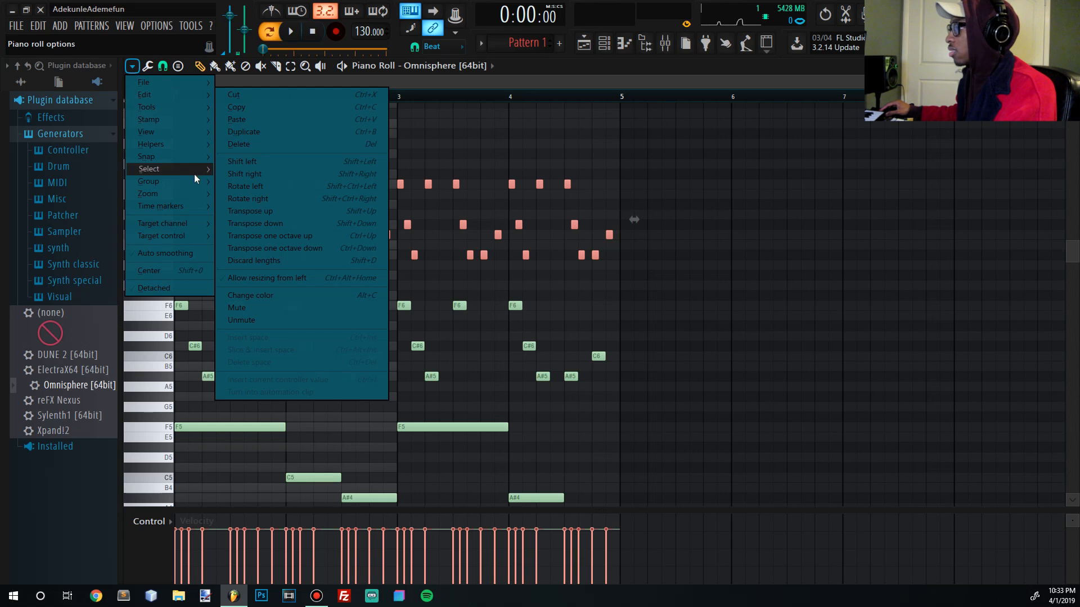
mouse_move(203, 205)
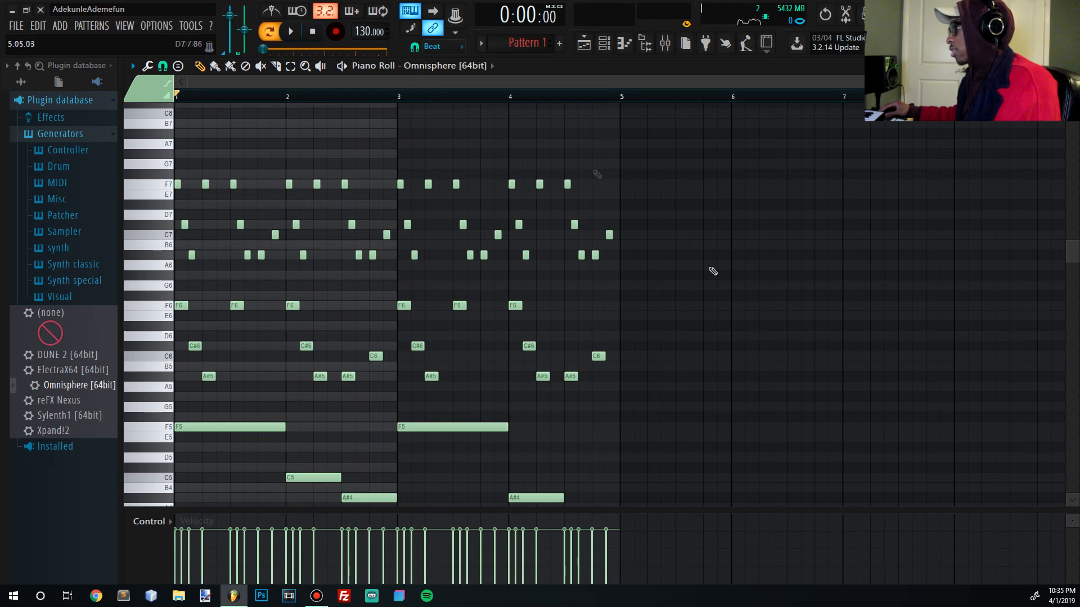
drag(693, 297, 25, 115)
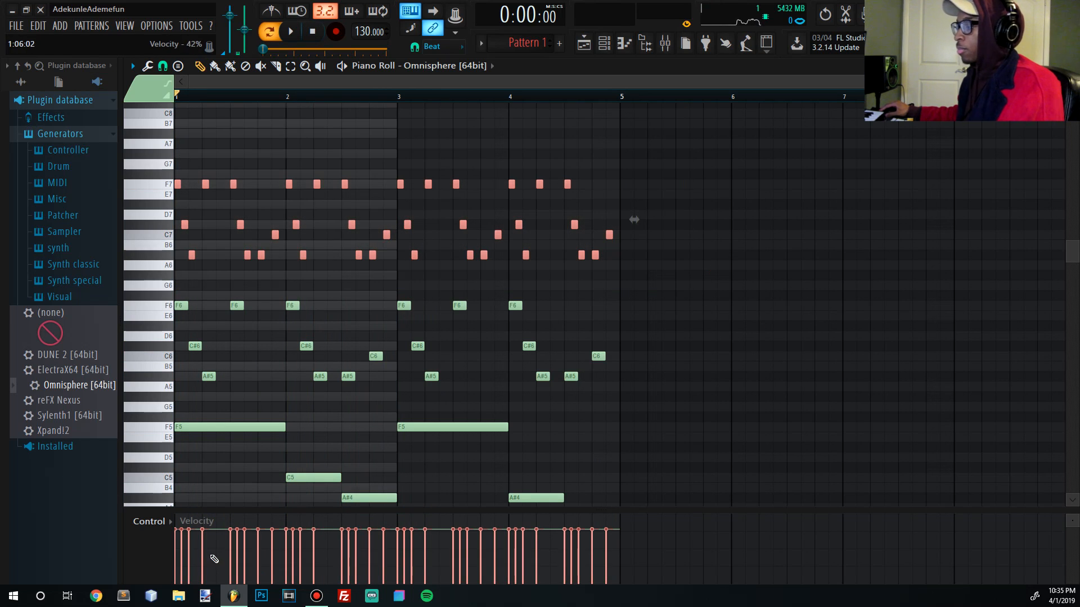
- Lower the early riff notes' velocities by varying amounts in the Control lane
click(177, 553)
click(183, 536)
click(203, 575)
click(190, 554)
click(230, 559)
click(237, 536)
click(244, 537)
click(272, 544)
click(258, 557)
click(286, 558)
click(293, 543)
click(300, 558)
click(313, 537)
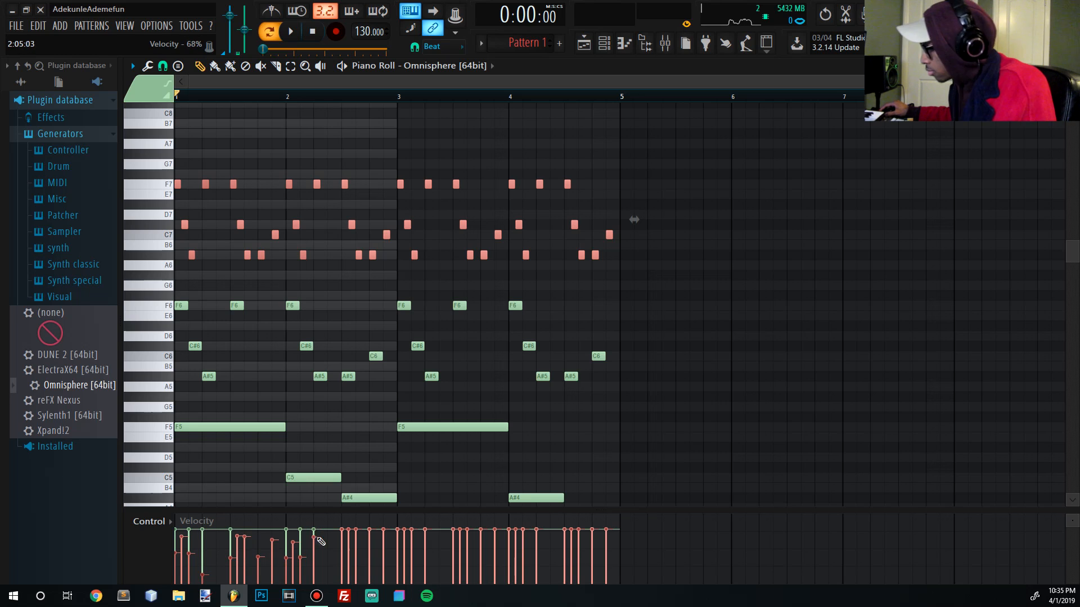
click(349, 533)
- Vary and lower the later riff notes' velocities, then play the pattern
click(369, 549)
drag(397, 553, 425, 554)
drag(356, 549, 341, 558)
click(453, 546)
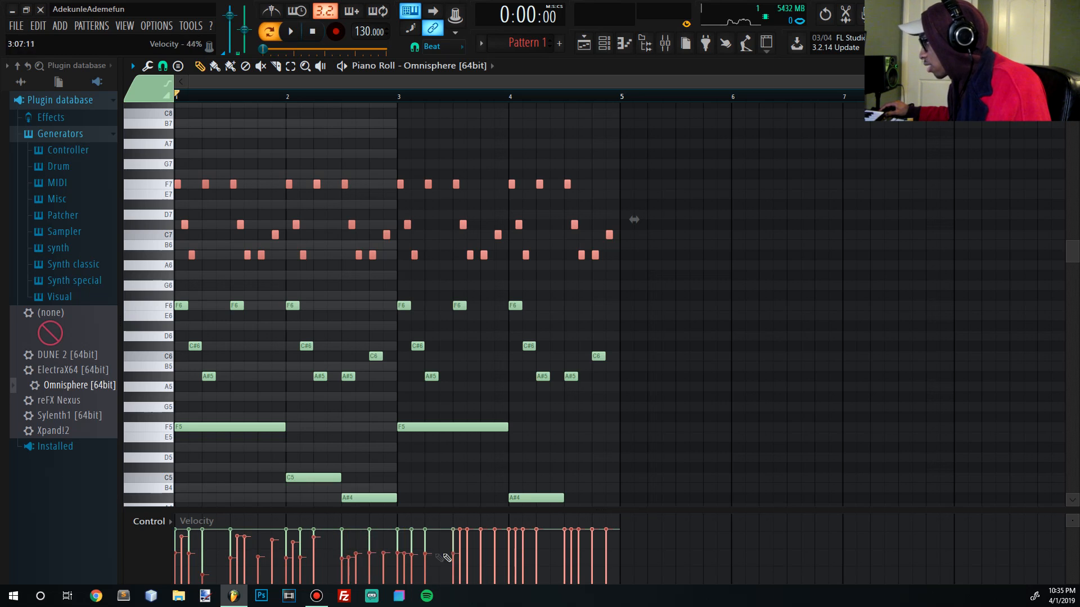
click(383, 533)
click(411, 539)
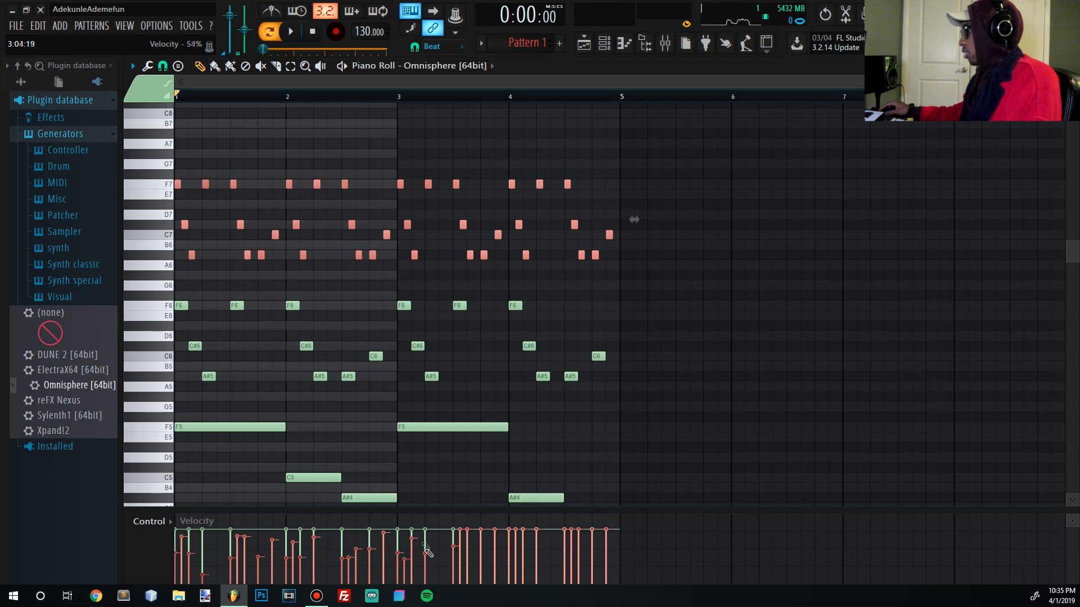
click(460, 539)
click(481, 544)
click(536, 552)
click(571, 540)
click(592, 537)
click(494, 543)
click(508, 554)
click(515, 552)
key(space)
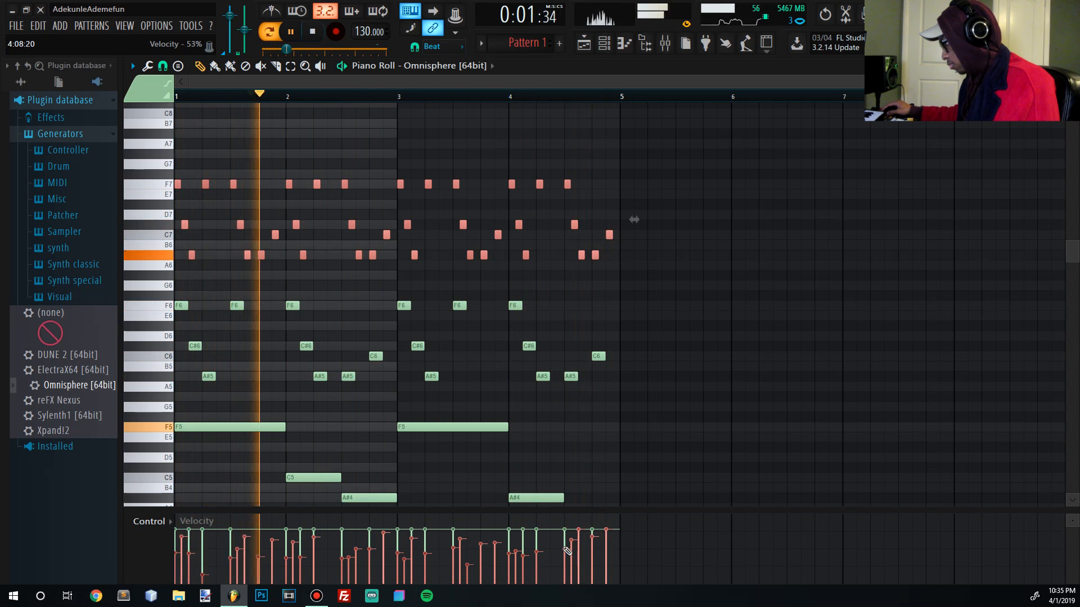
- Lower two more high riff note velocities during playback, then stop
click(578, 538)
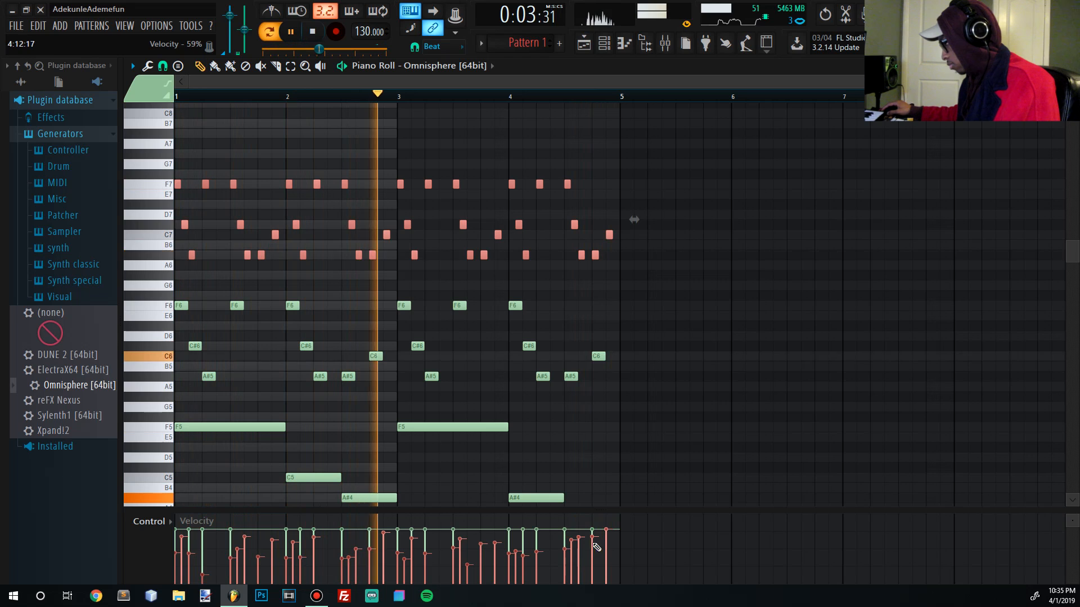
click(605, 556)
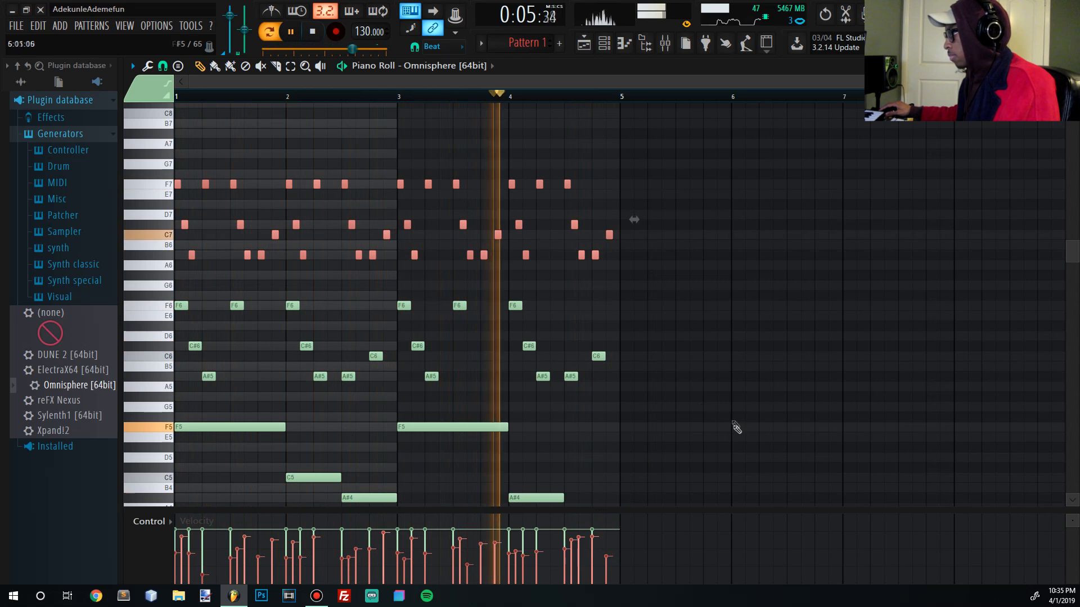
click(318, 30)
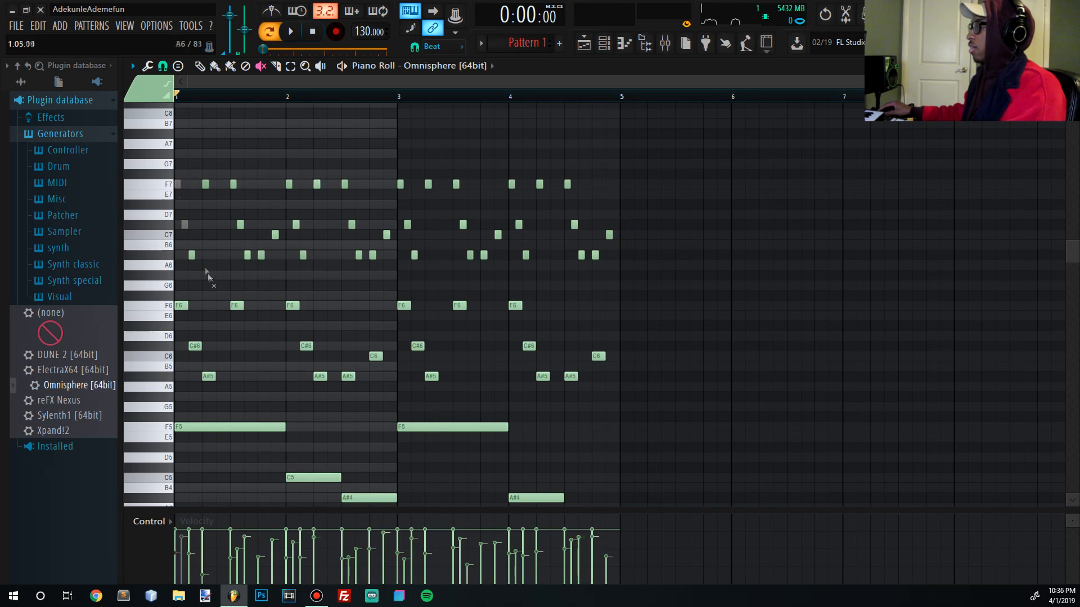
- Delete the old high riff notes, undoing an accidental note mute first
click(192, 255)
key(ctrl+z)
drag(635, 279, 25, 98)
key(Delete)
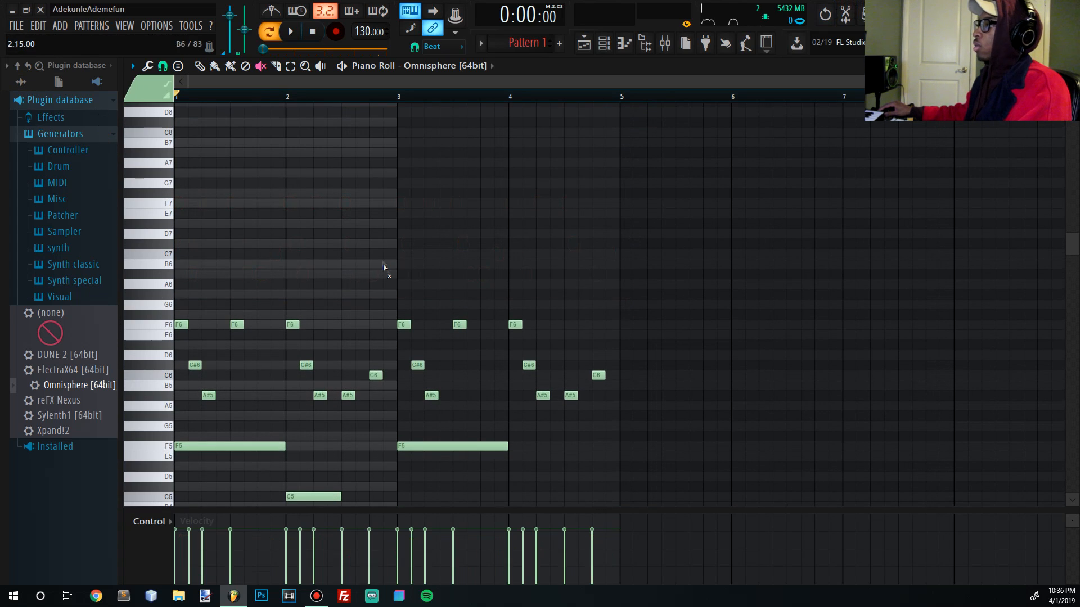
- Duplicate the F6, C#6, C6, A#5 melody, transpose the copy up an octave, and audition it
click(200, 66)
drag(184, 290, 653, 436)
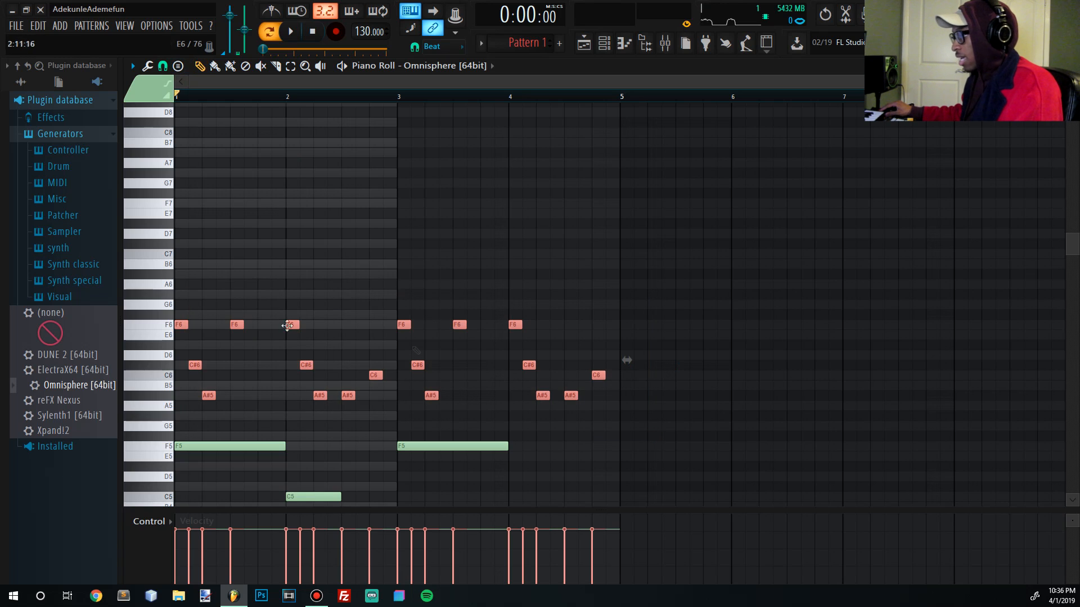
drag(179, 324, 193, 327)
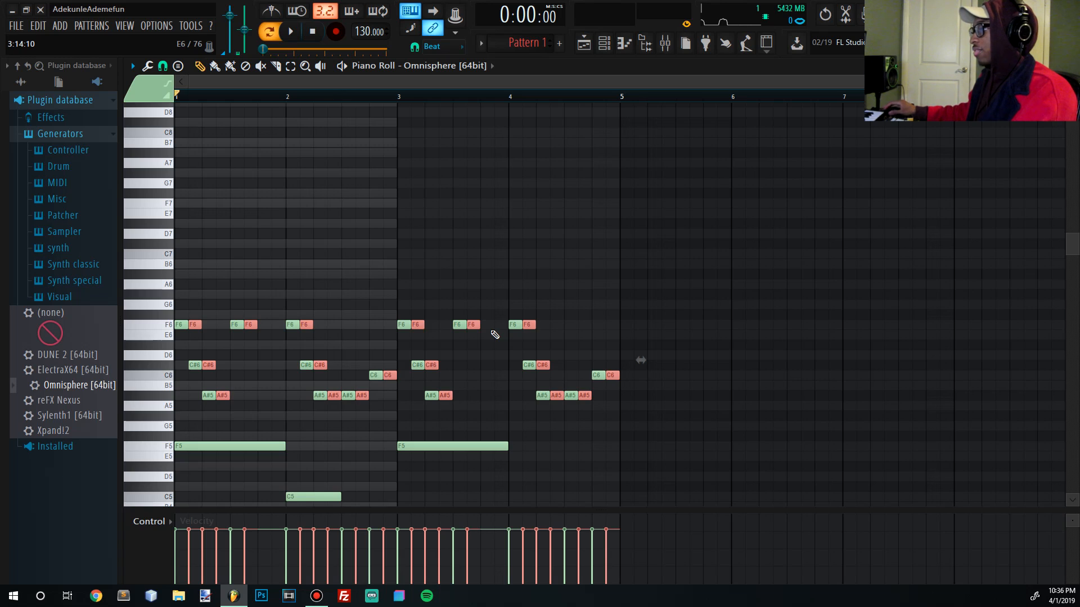
key(ctrl+Up)
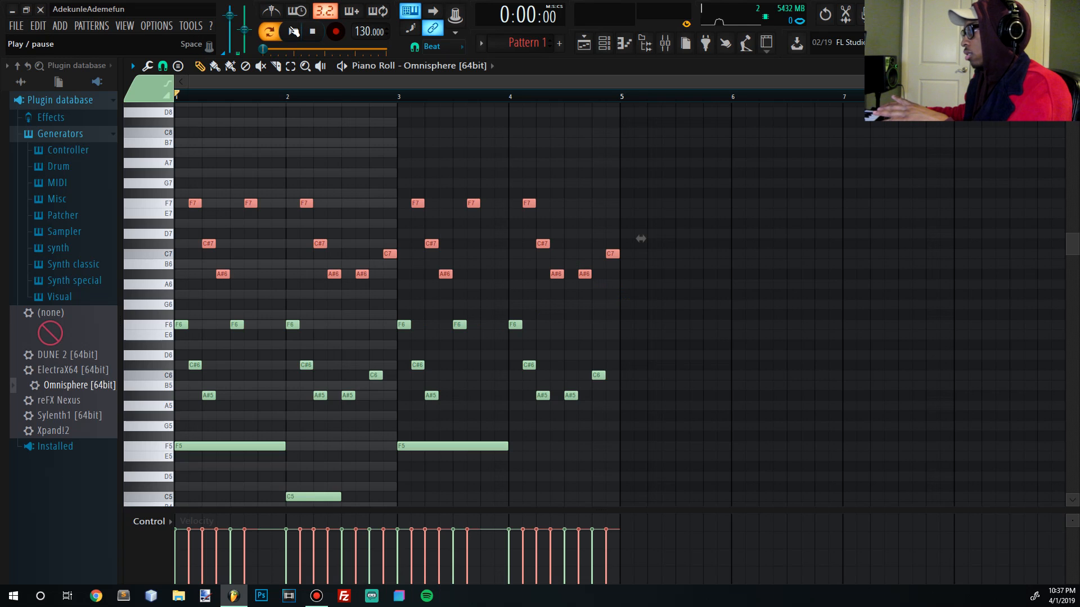
click(293, 31)
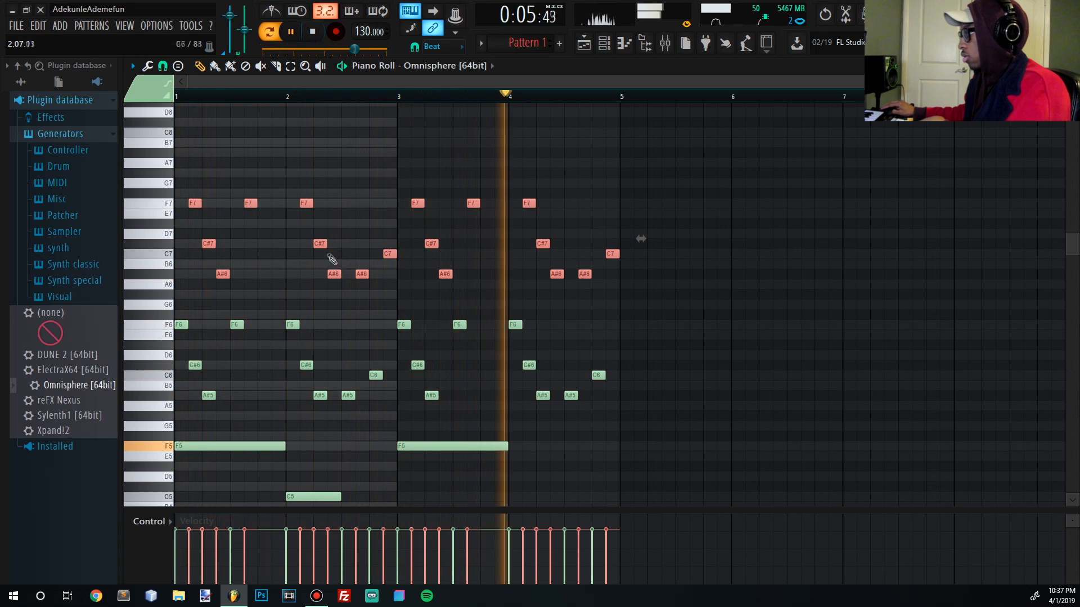
click(313, 32)
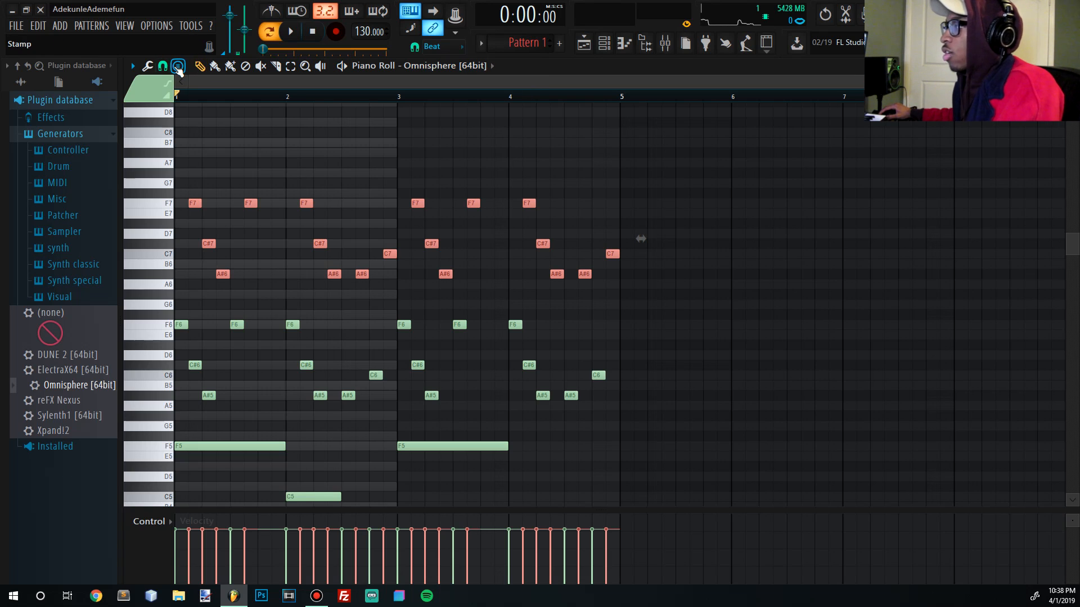
- Apply Claw Machine to the octave-up top line, play it back, and open its settings dialog
click(148, 67)
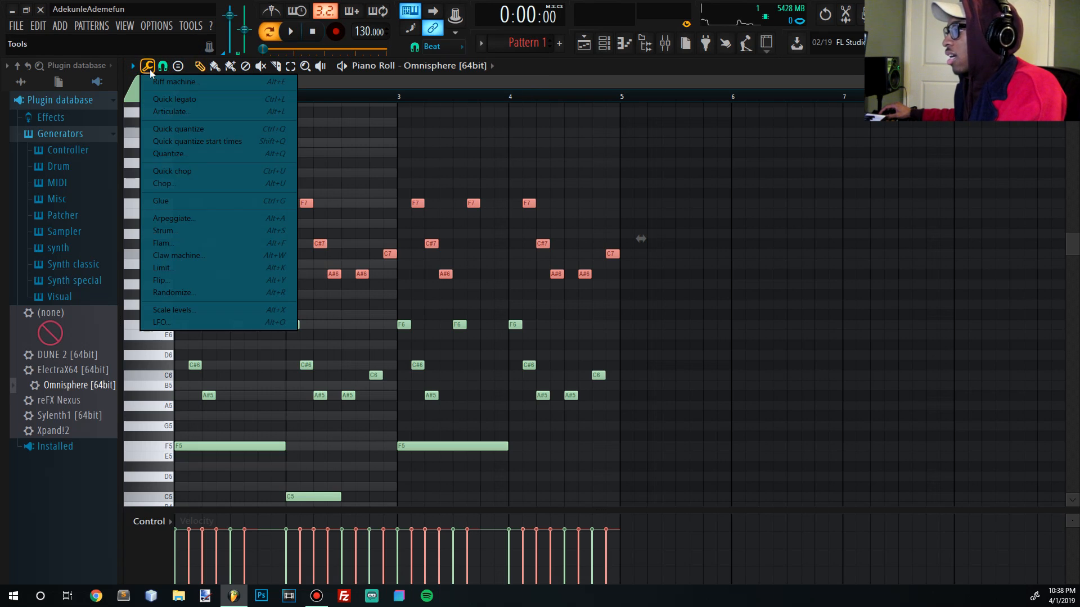
click(202, 256)
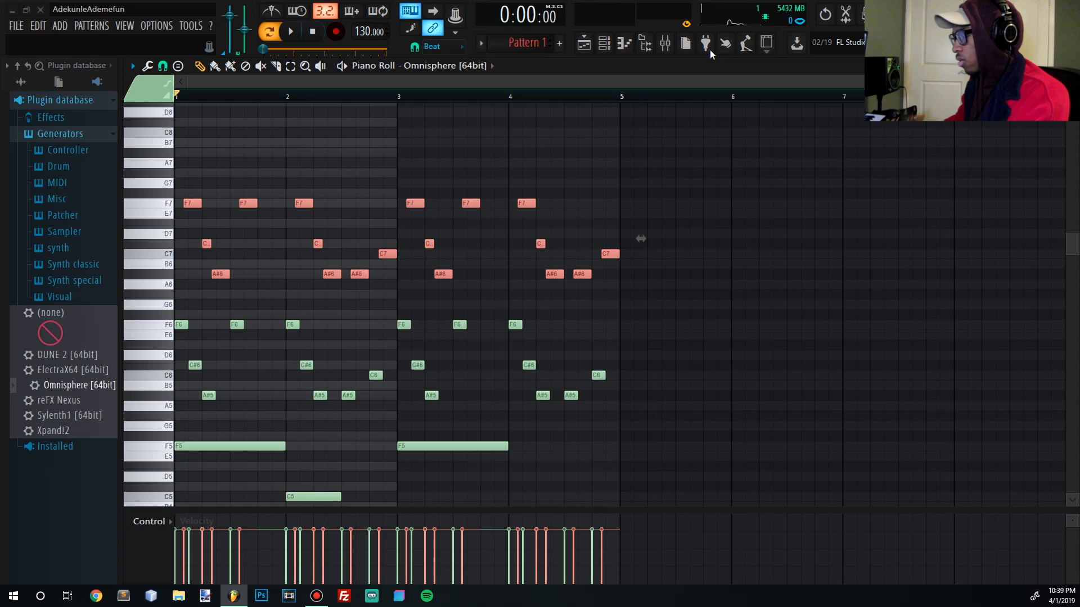
key(space)
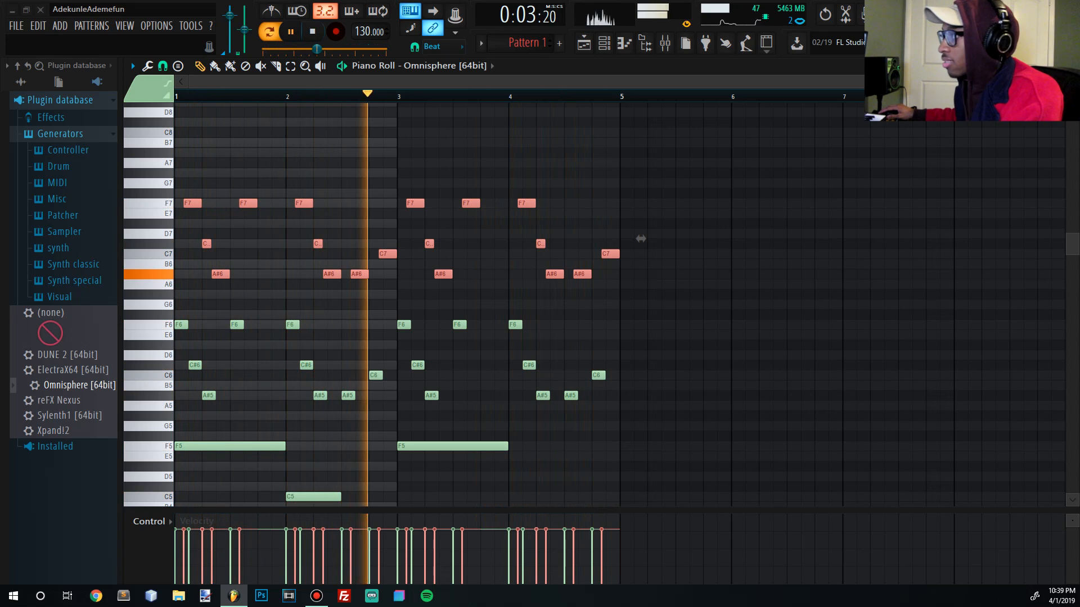
key(space)
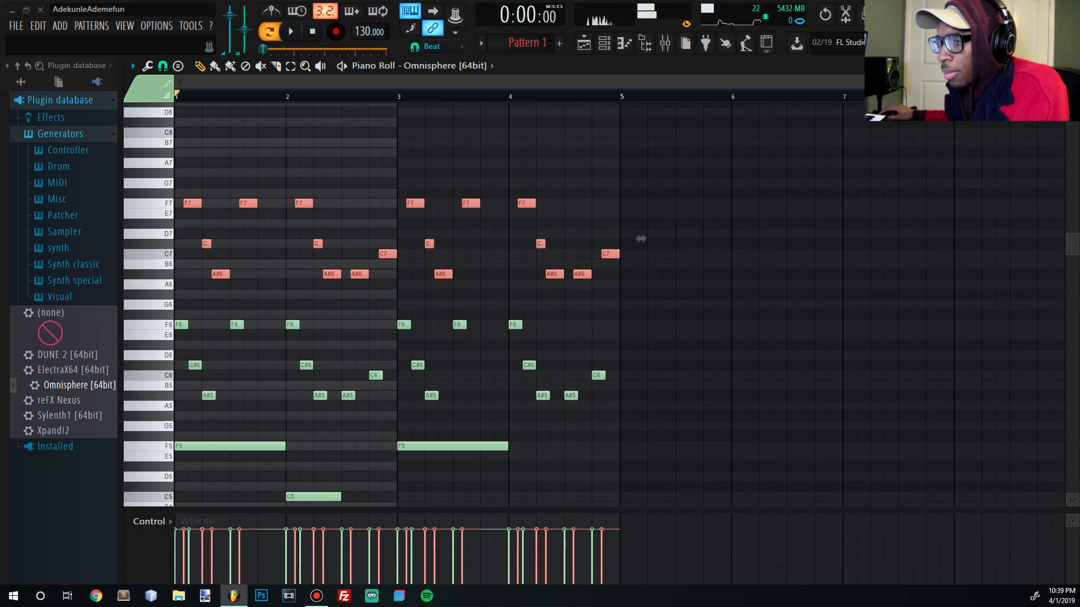
key(alt+w)
drag(453, 109, 404, 211)
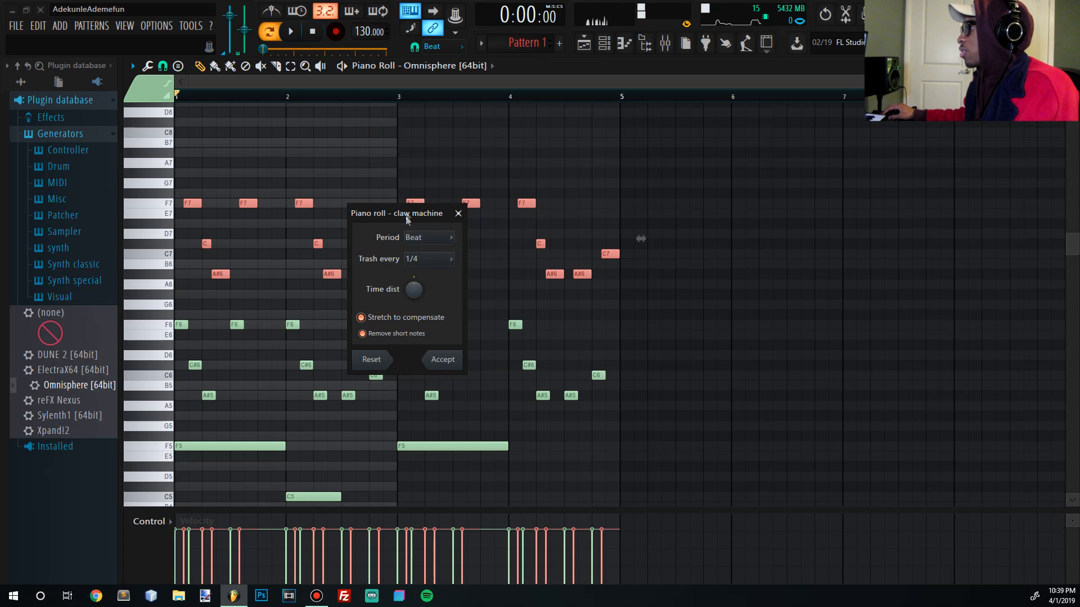
- Try Claw Machine periods of 2 and 16 beats, then settle on Beat and raise Time dist
click(434, 238)
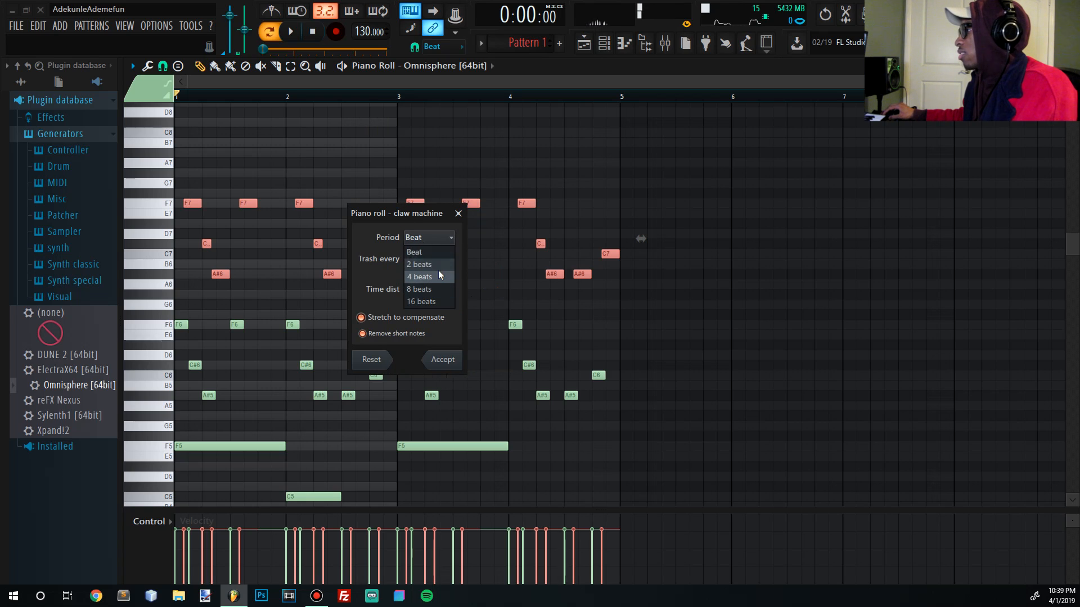
click(435, 268)
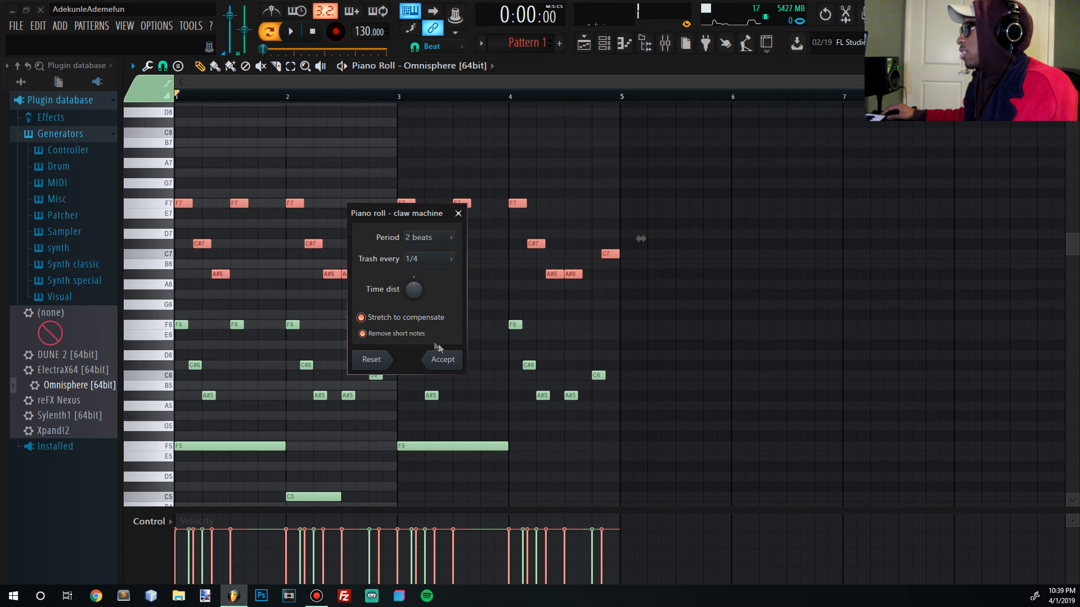
key(space)
click(431, 238)
click(438, 302)
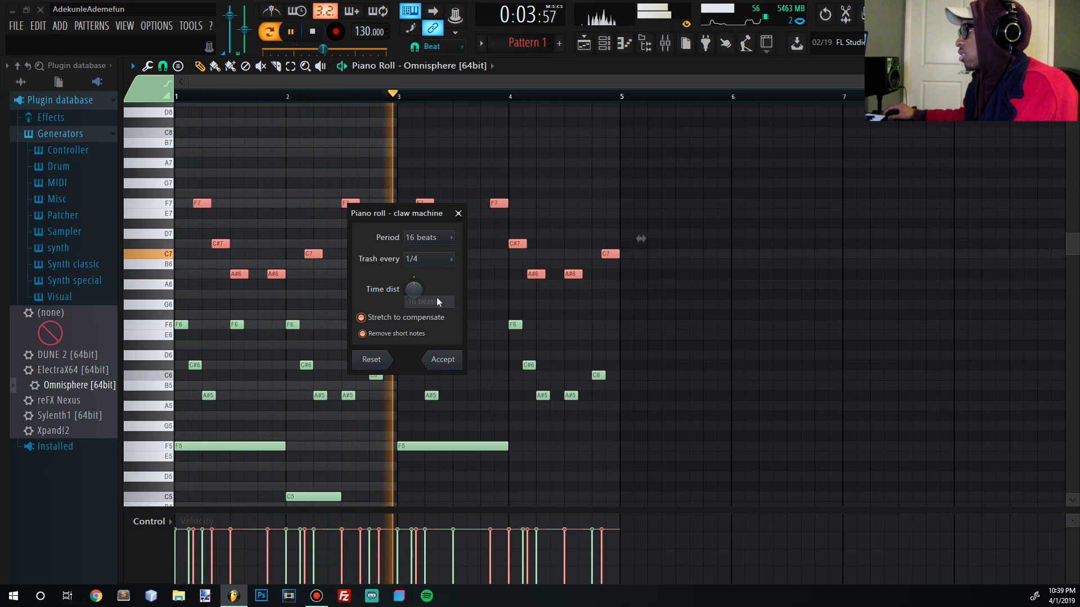
click(436, 240)
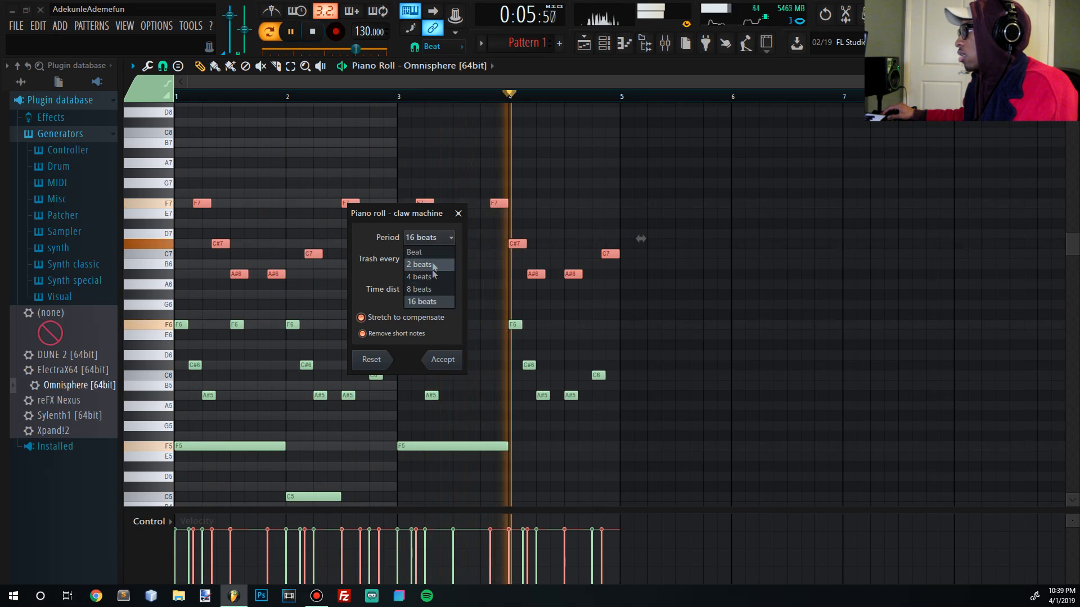
click(429, 249)
drag(418, 298, 417, 277)
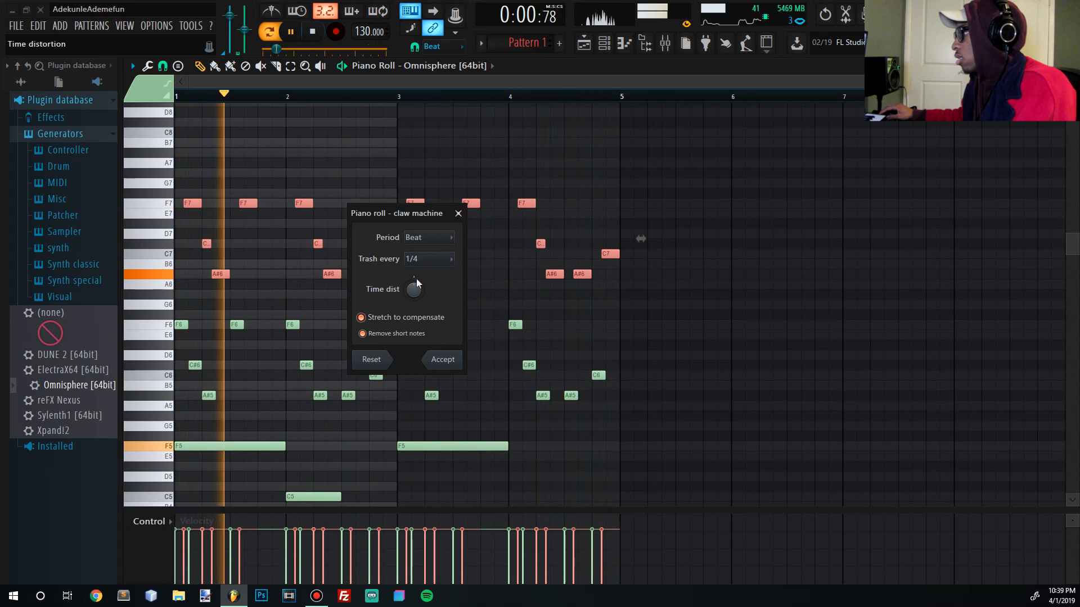